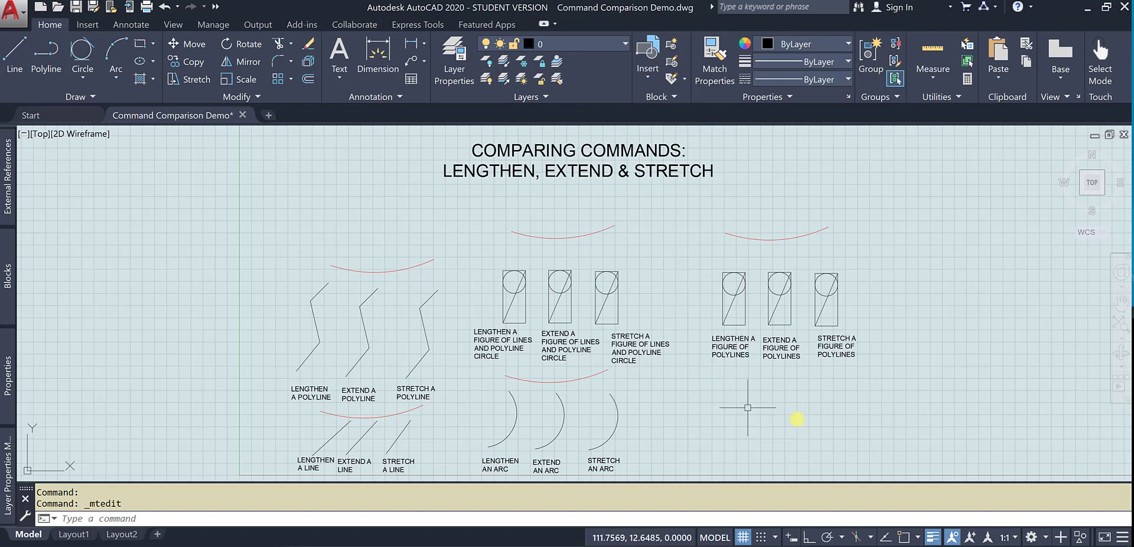
Step: Measure the line above the "LENGTHEN A LINE" label with the Lengthen command
scroll(451, 366, "up", 2)
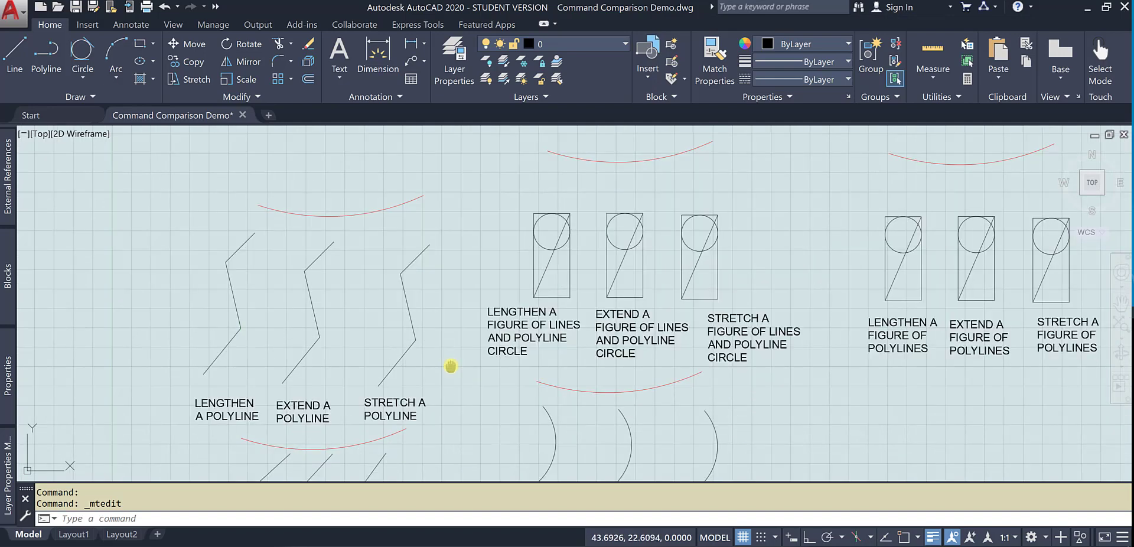
mouse_move(450, 366)
middle_mouse_down()
mouse_move(562, 397)
mouse_move(691, 197)
mouse_move(692, 170)
middle_mouse_up()
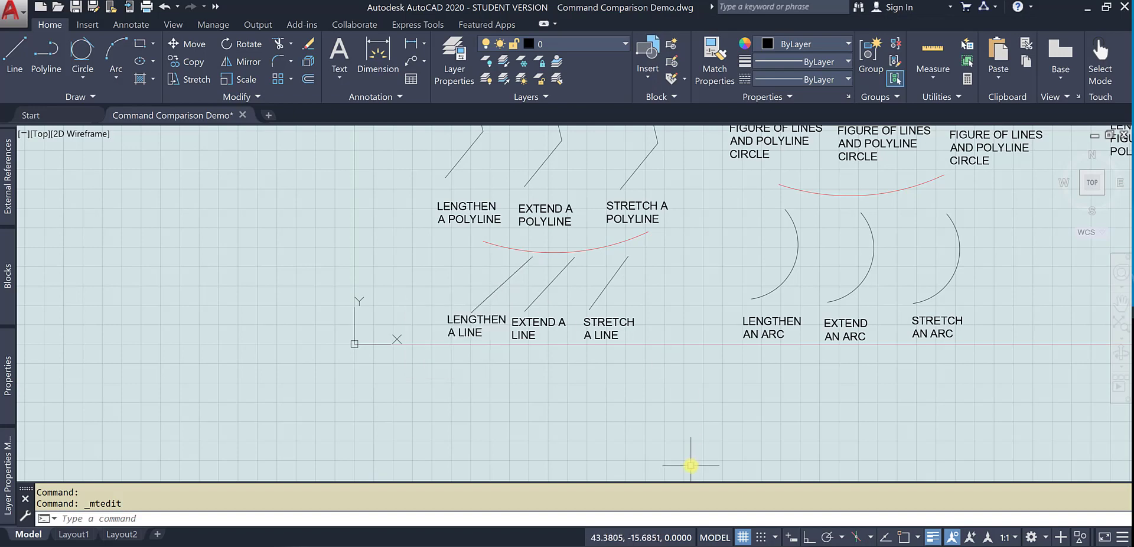
left_click(493, 288)
left_click(540, 522)
type("l")
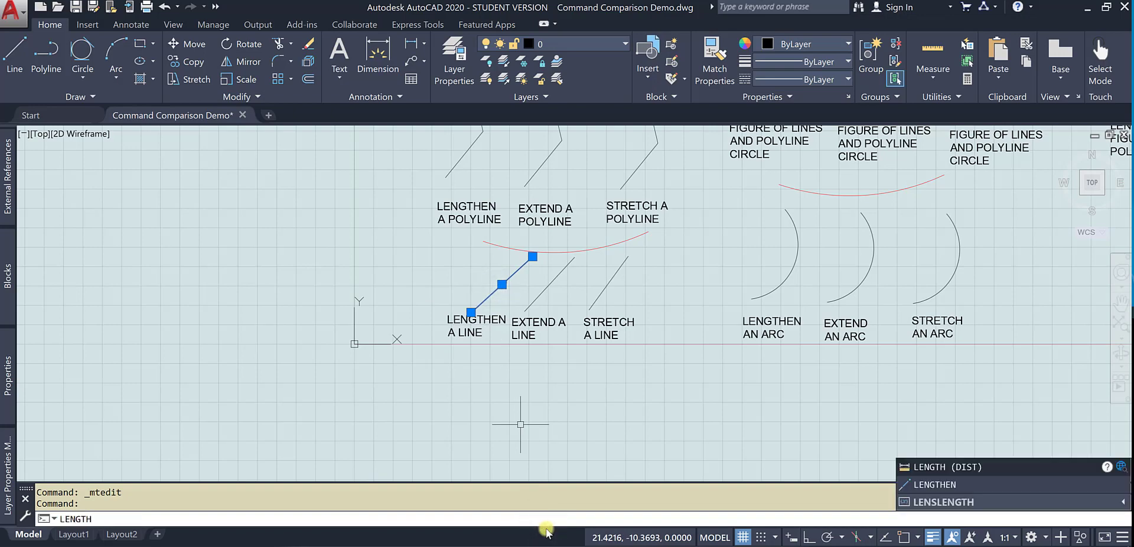
type("engthen")
key("Return")
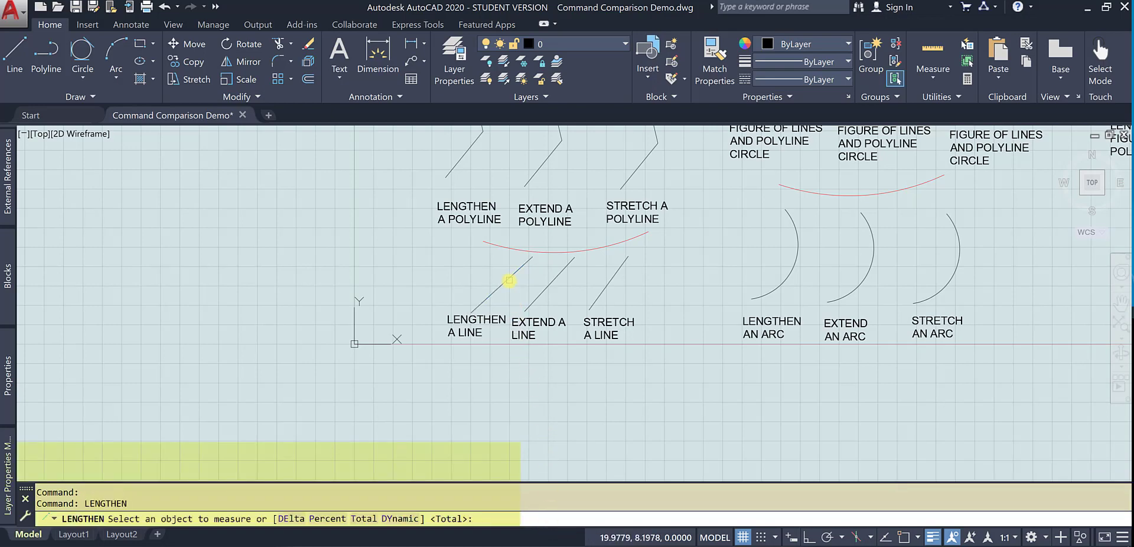
left_click(509, 280)
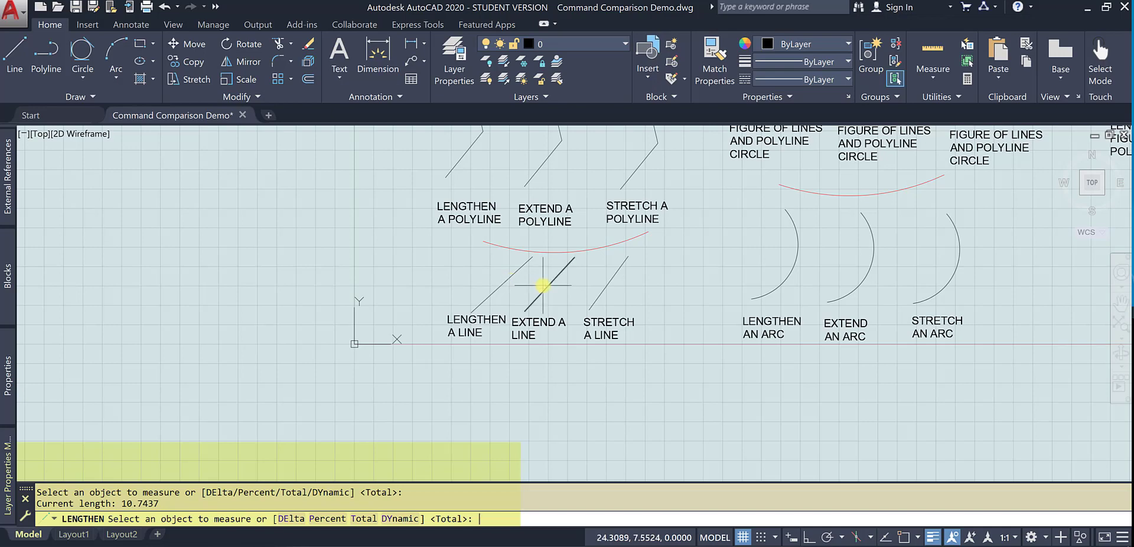
Step: Lengthen the upper end of the "LENGTHEN A LINE" line to a total length of 13 and end the command
key("Return")
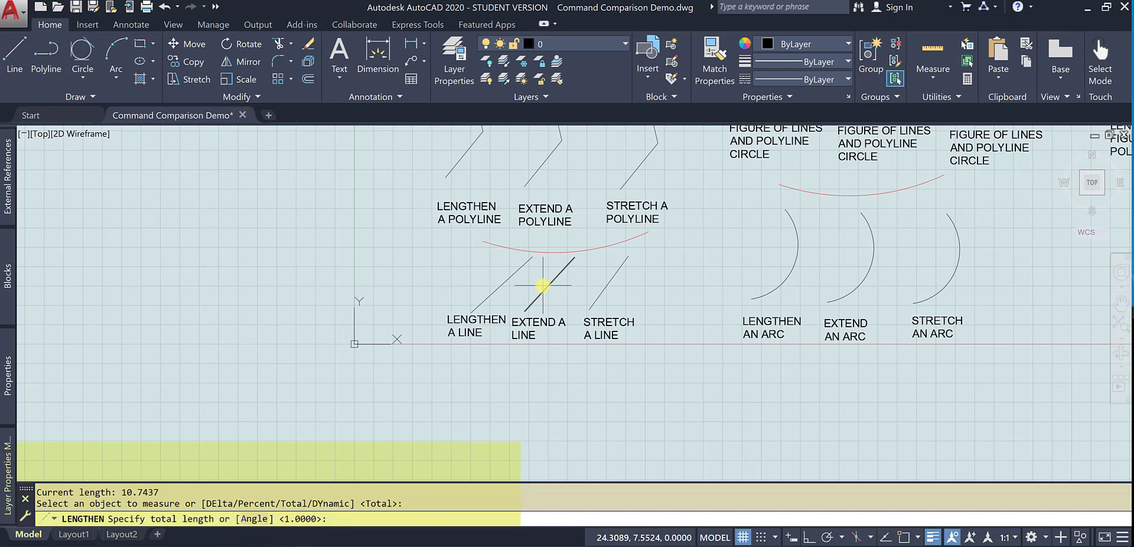
key("Return")
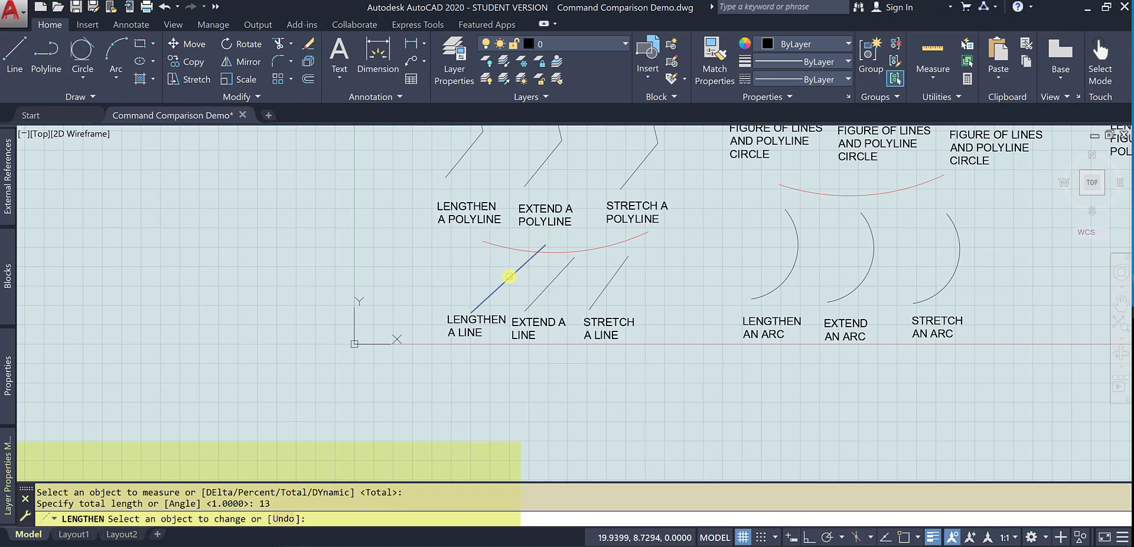
left_click(509, 276)
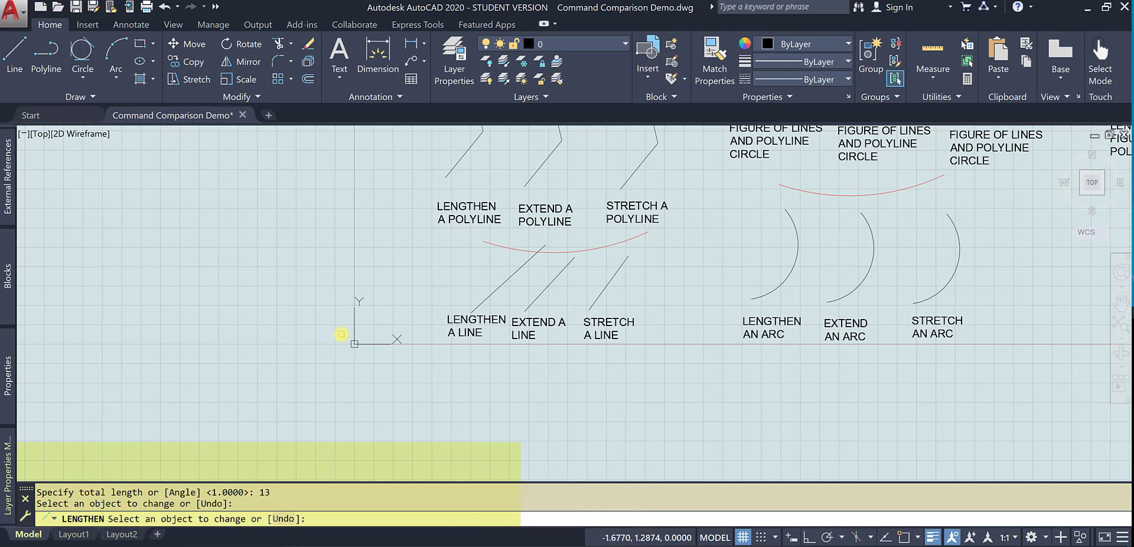
left_click(460, 325)
key("Escape")
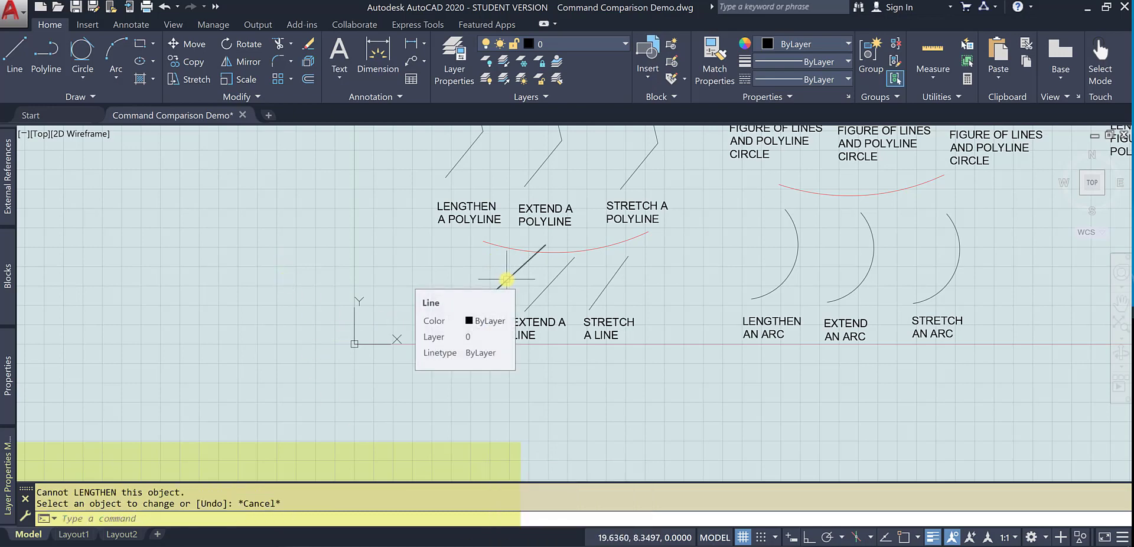
Step: Shorten the "LENGTHEN A LINE" line along its own direction with its upper end grip's Lengthen option, ending below the red arc
left_click(507, 279)
mouse_move(545, 245)
left_click(564, 276)
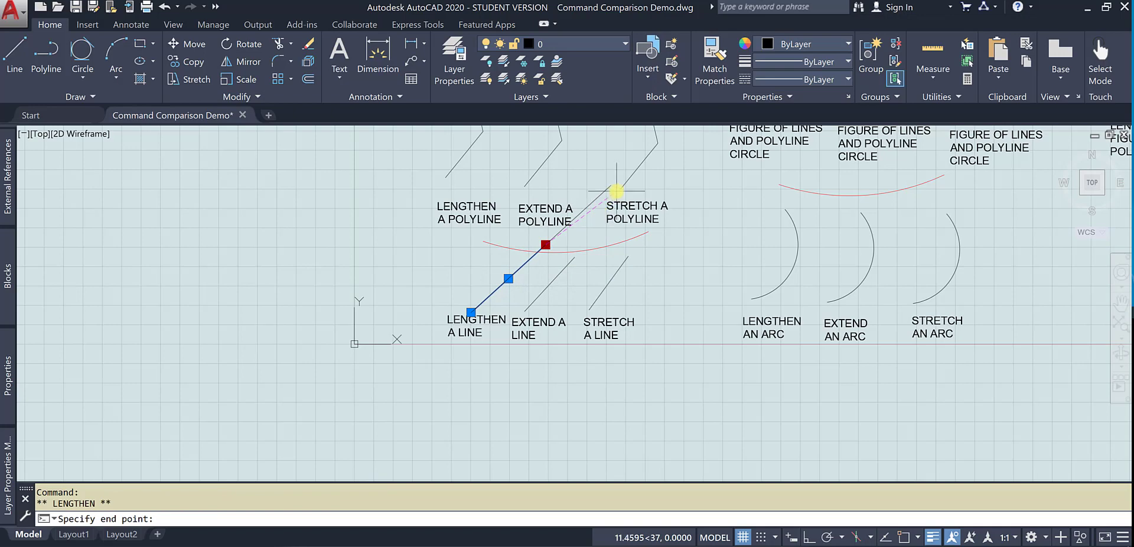
left_click(521, 268)
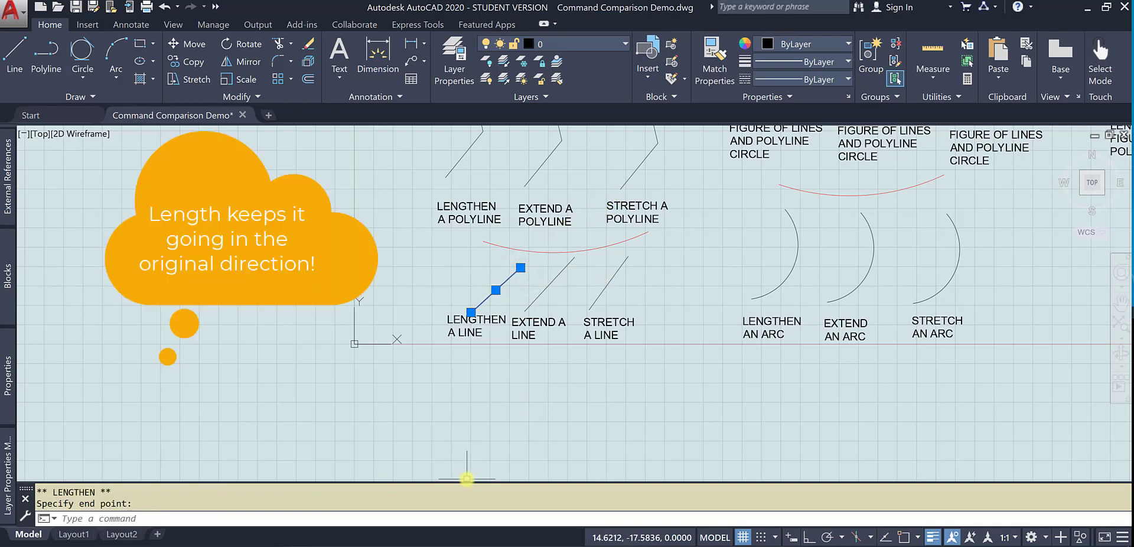
key("Escape")
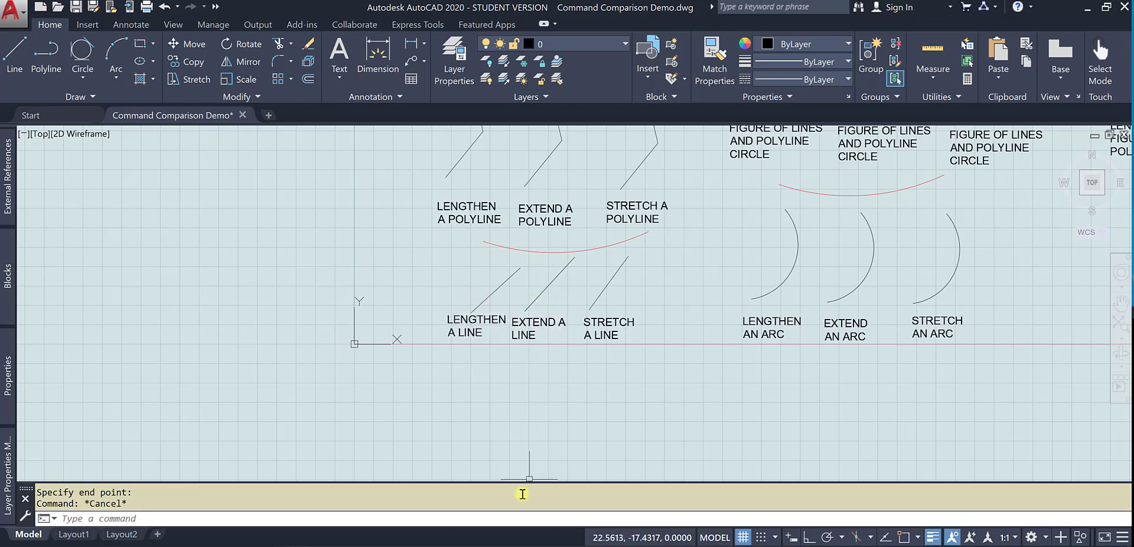
Step: Extend the line above "EXTEND A LINE" to the red arc, using the arc as the boundary edge
left_click(510, 520)
type("ext")
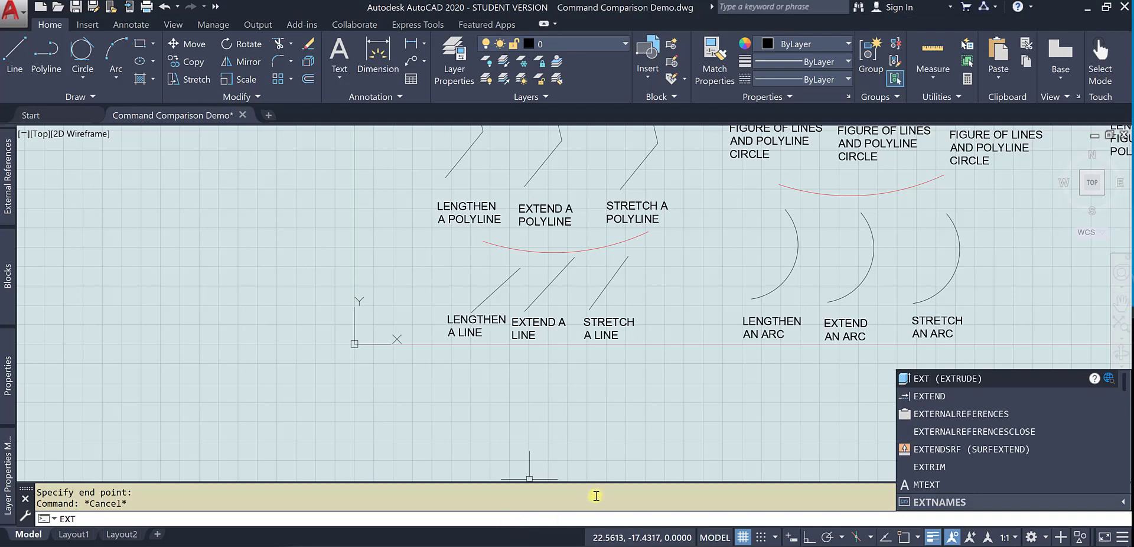
left_click(925, 398)
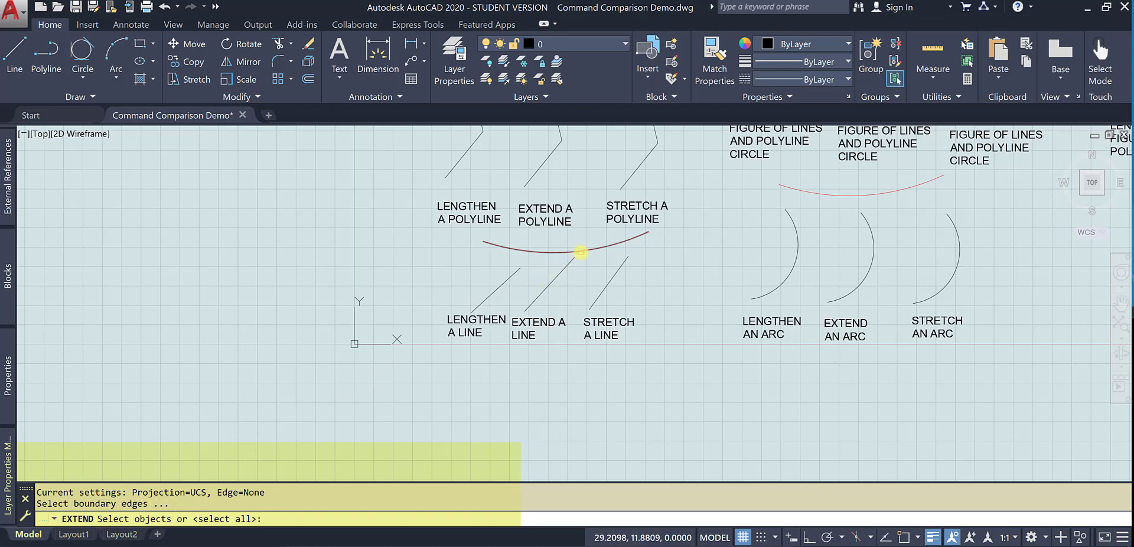
left_click(581, 252)
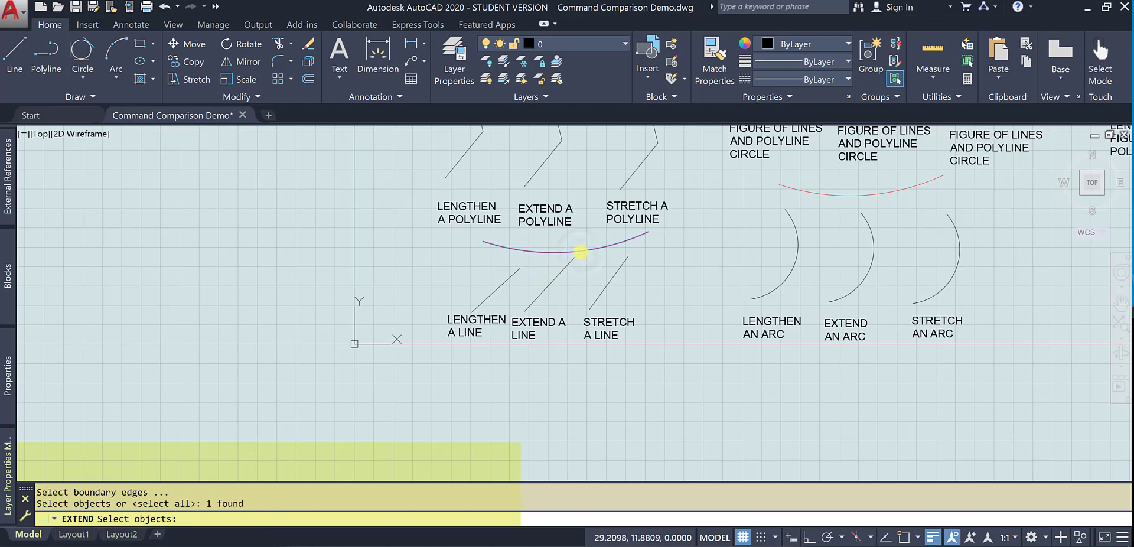
key("Return")
left_click(579, 262)
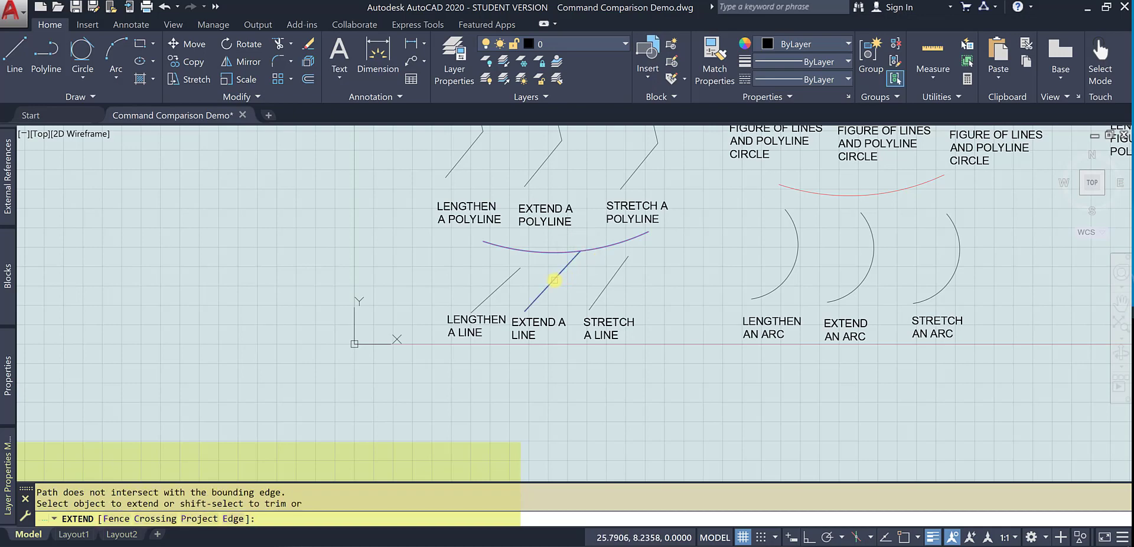
left_click(554, 280)
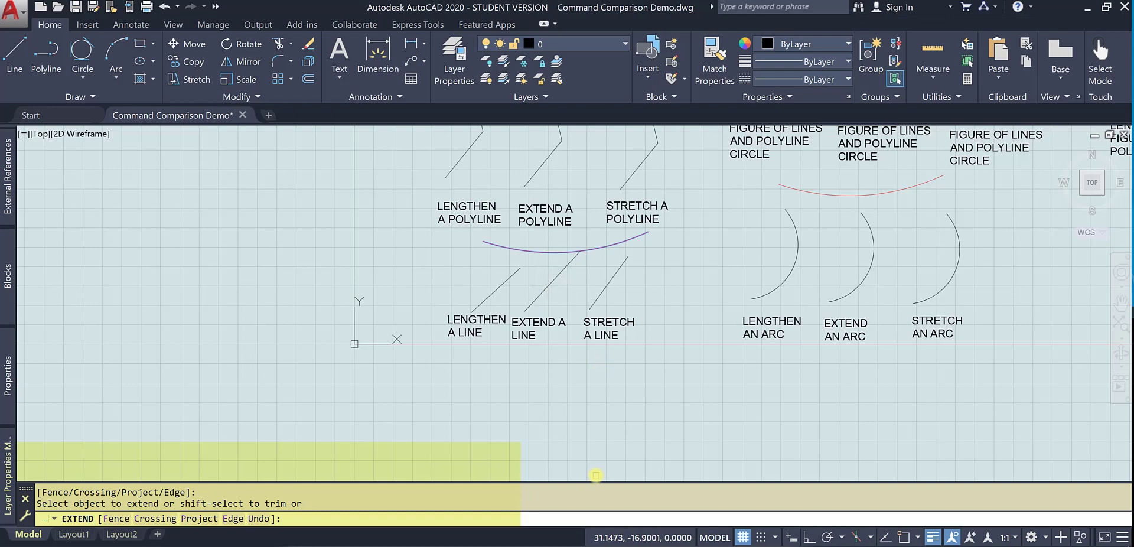
key("Escape")
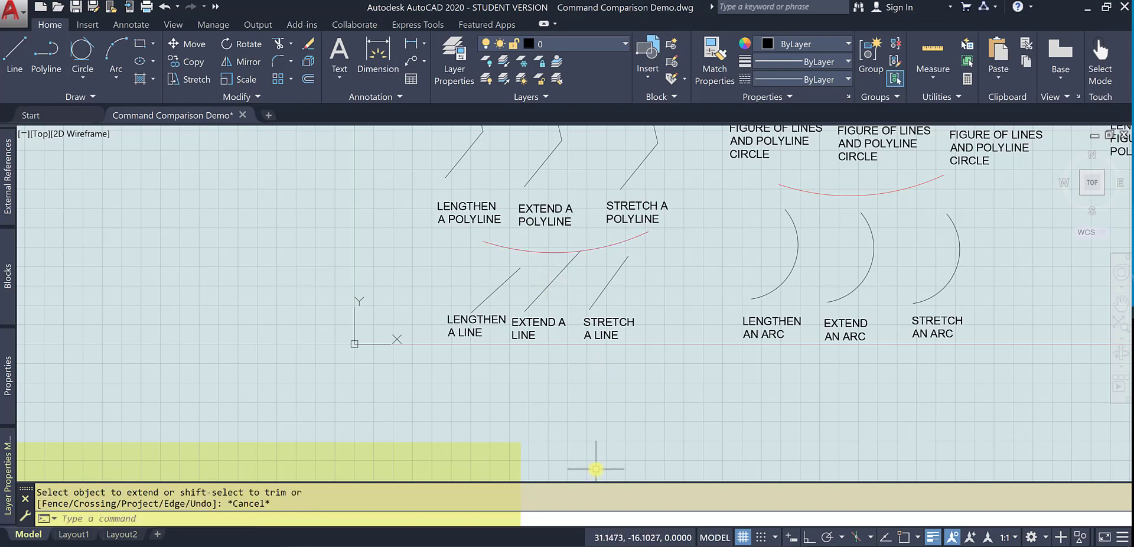
Step: Apply Stretch to the whole "STRETCH A LINE" line, displacing it from its upper end up and rightward to just below the red arc
left_click(603, 293)
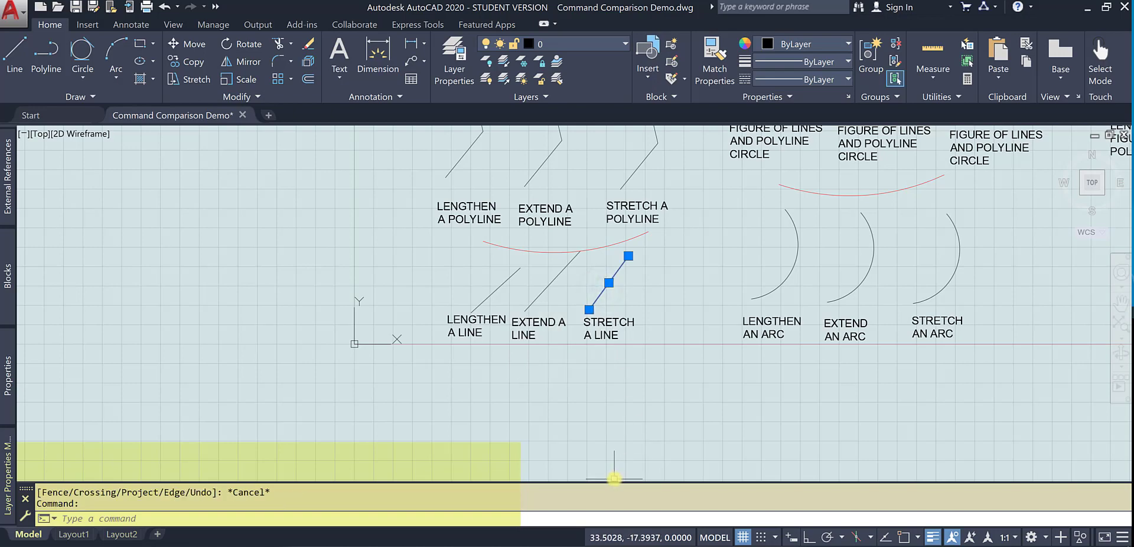
key("Escape")
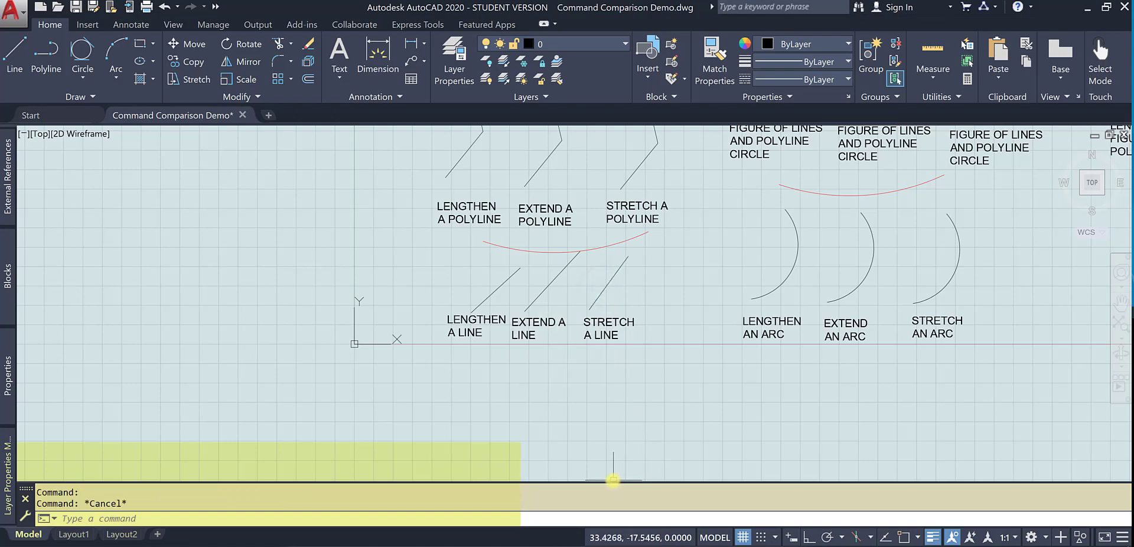
type("stretch")
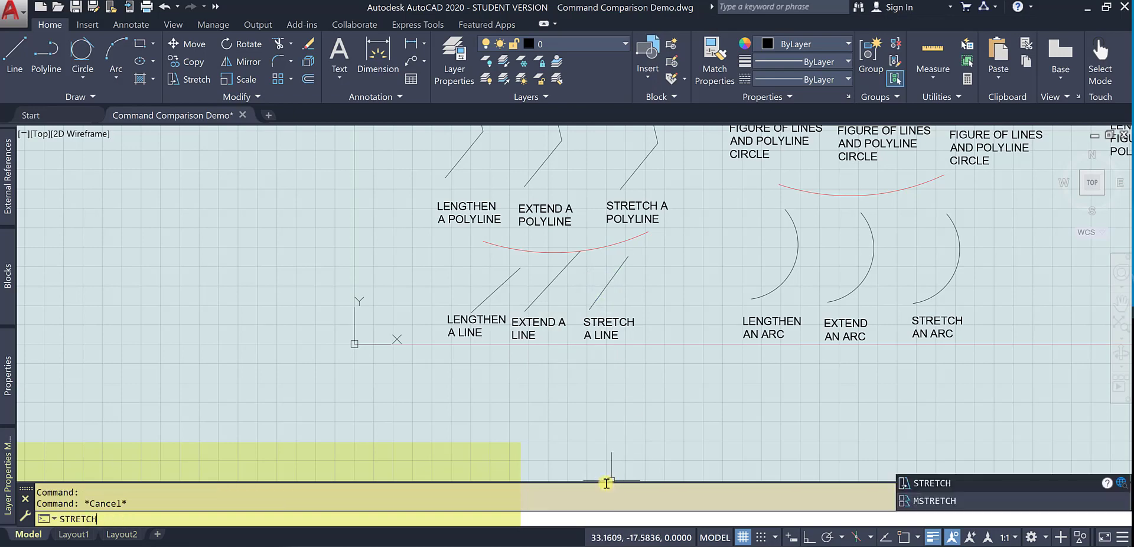
key("Return")
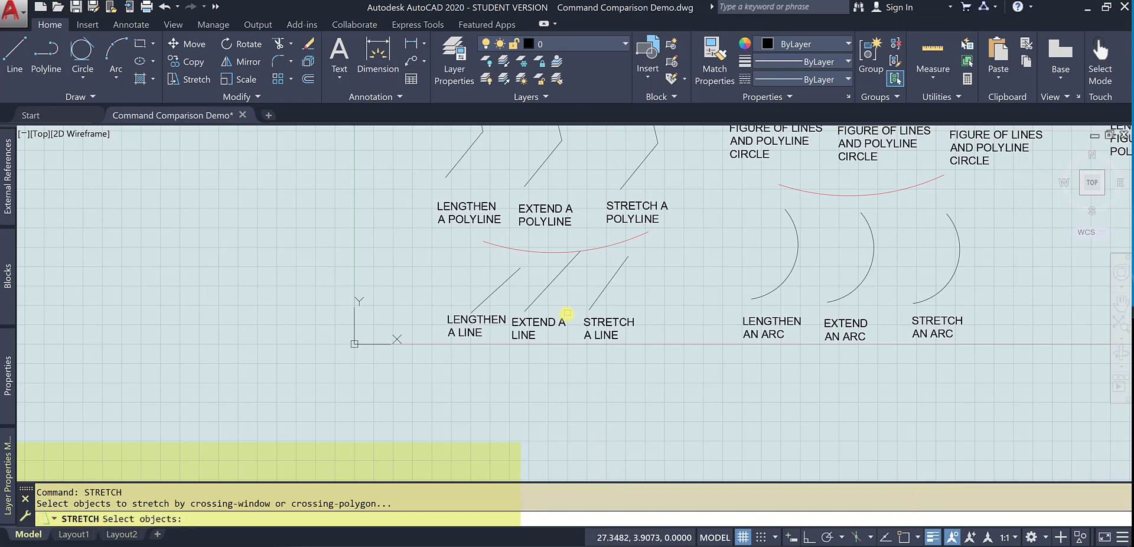
left_click(612, 281)
right_click(612, 282)
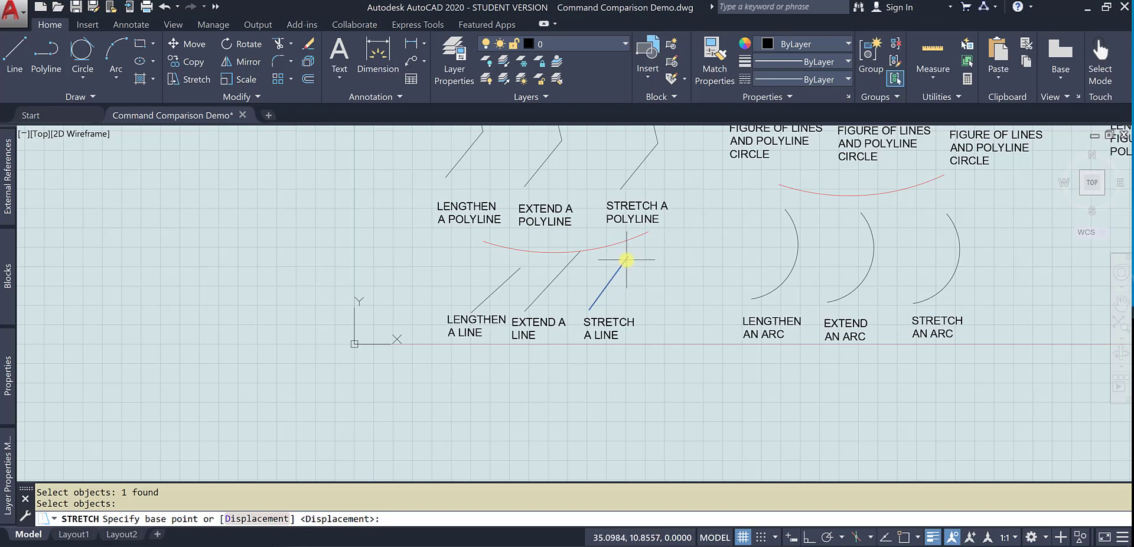
left_click(626, 260)
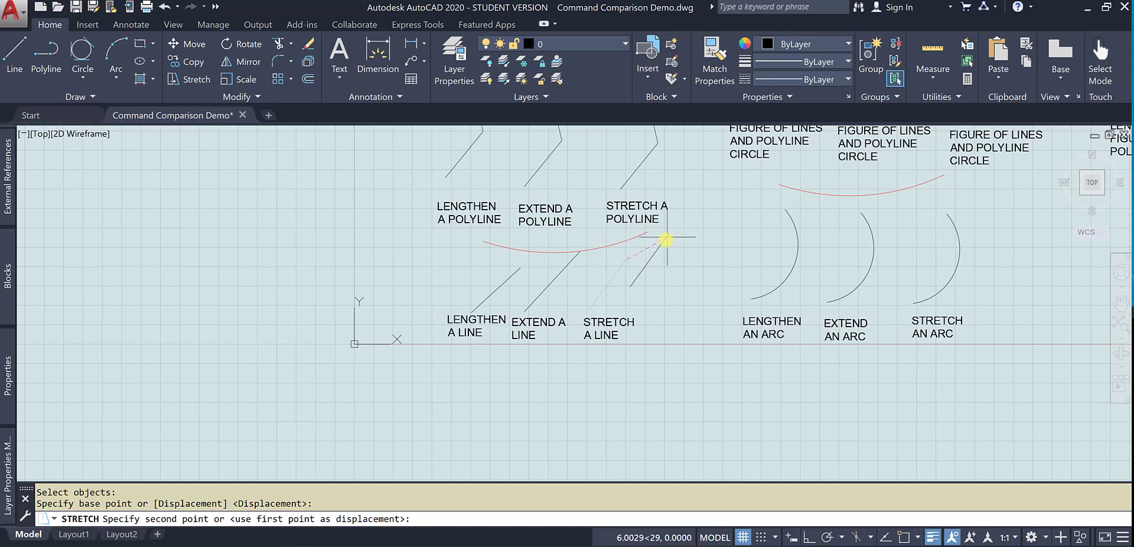
left_click(648, 251)
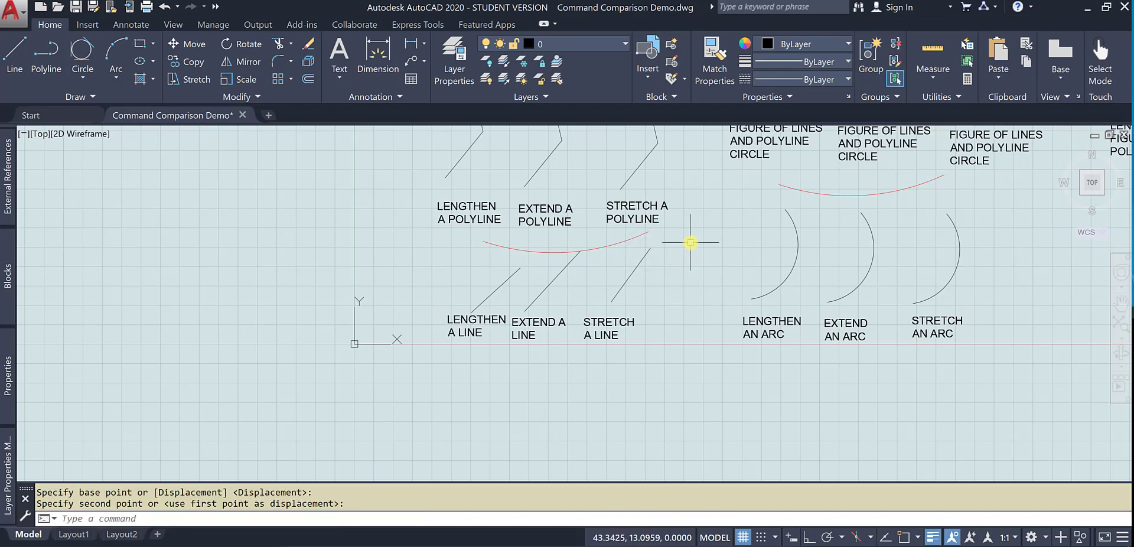
Step: Measure the polyline above the "LENGTHEN A POLYLINE" label with the Lengthen command
middle_click_drag(690, 242, 645, 423)
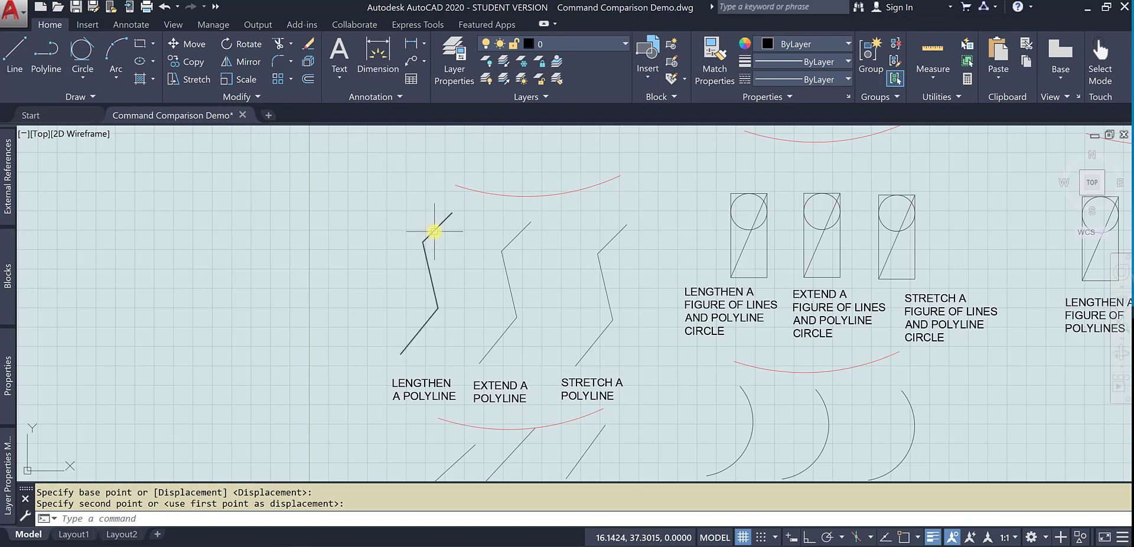
left_click(435, 229)
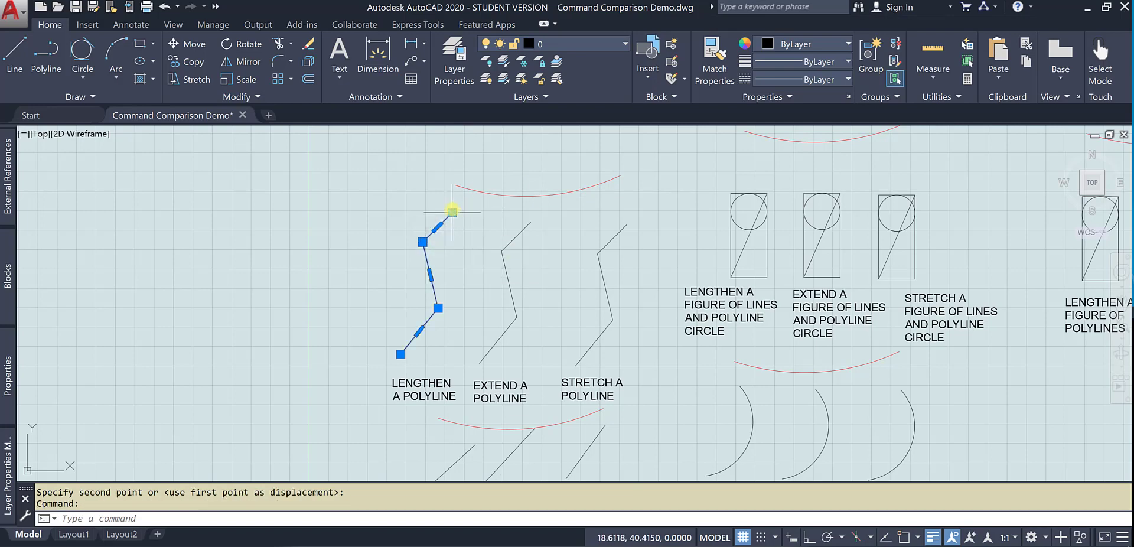
mouse_move(451, 211)
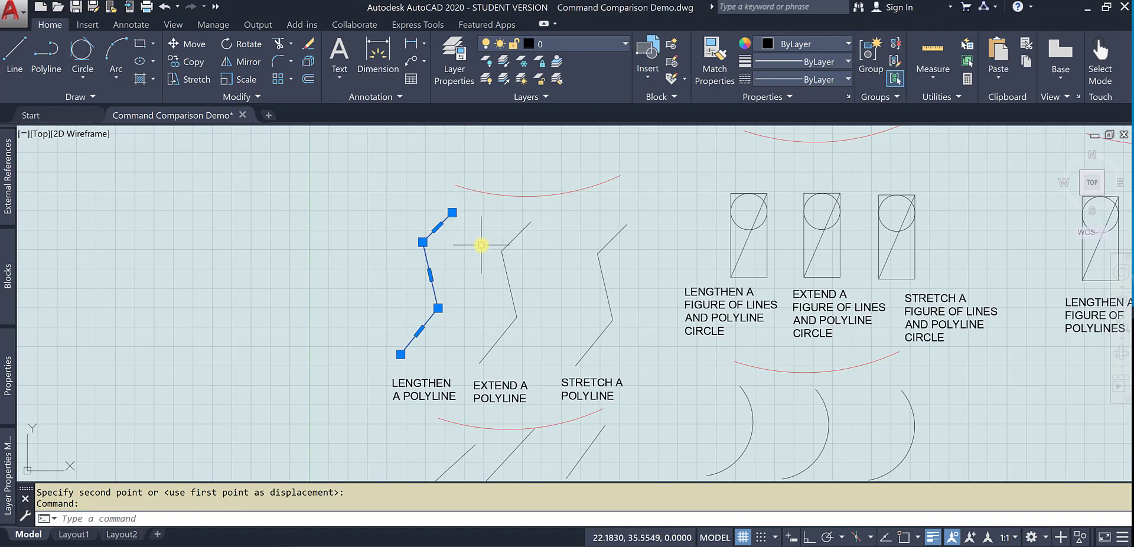
type("LENGTHEN")
key("Return")
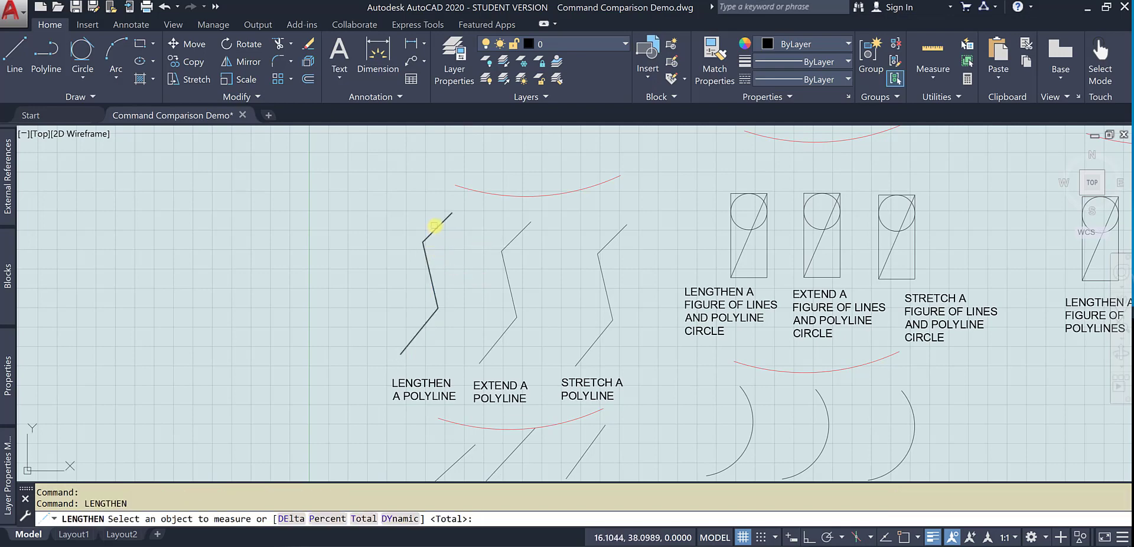
left_click(437, 227)
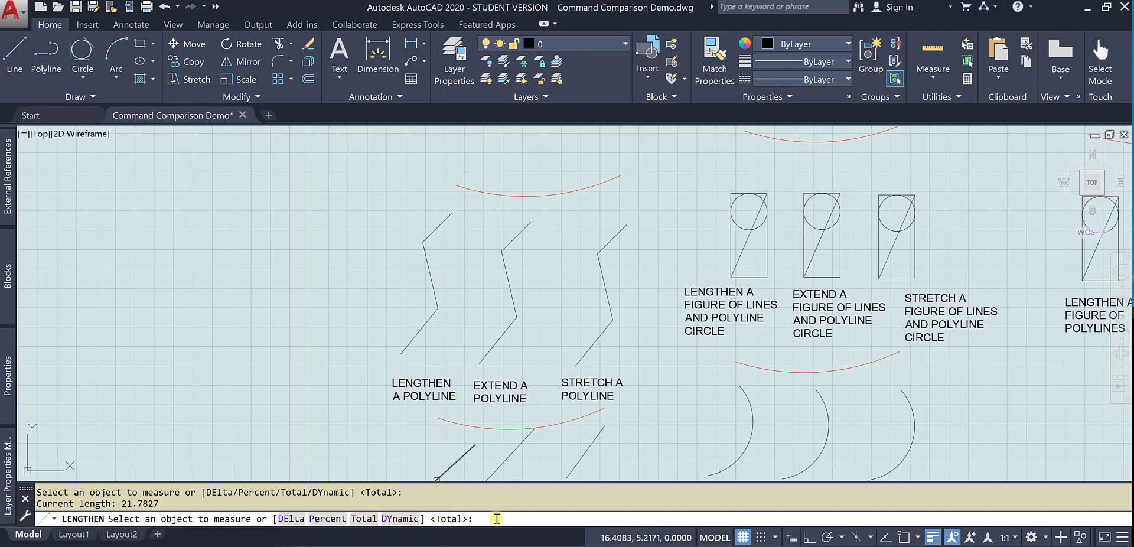
Step: Lengthen the "LENGTHEN A POLYLINE" polyline to a total length of 25, applying the change at its lower end segment
key("Return")
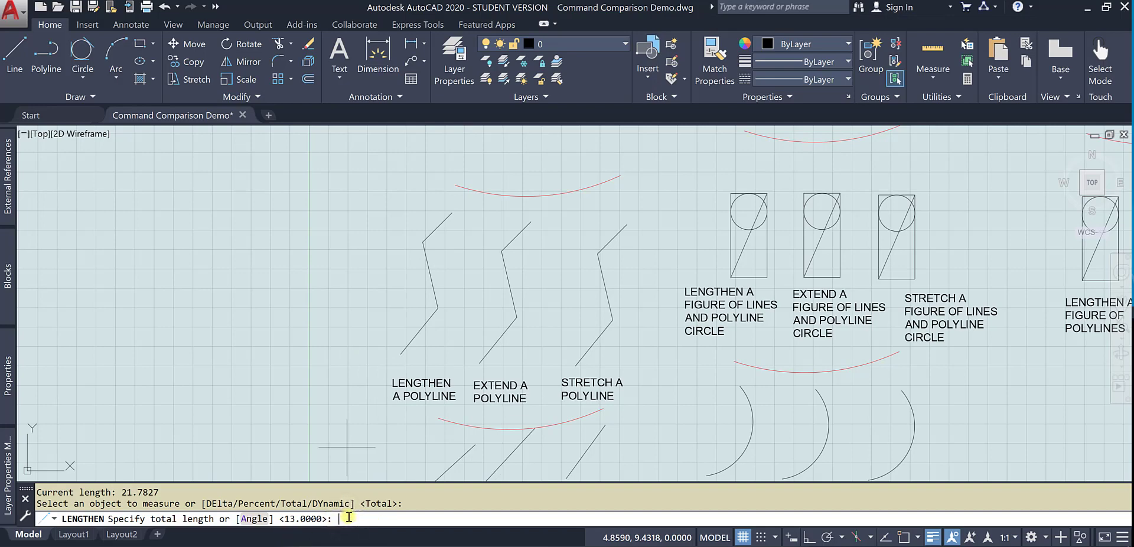
type("5")
key("Return")
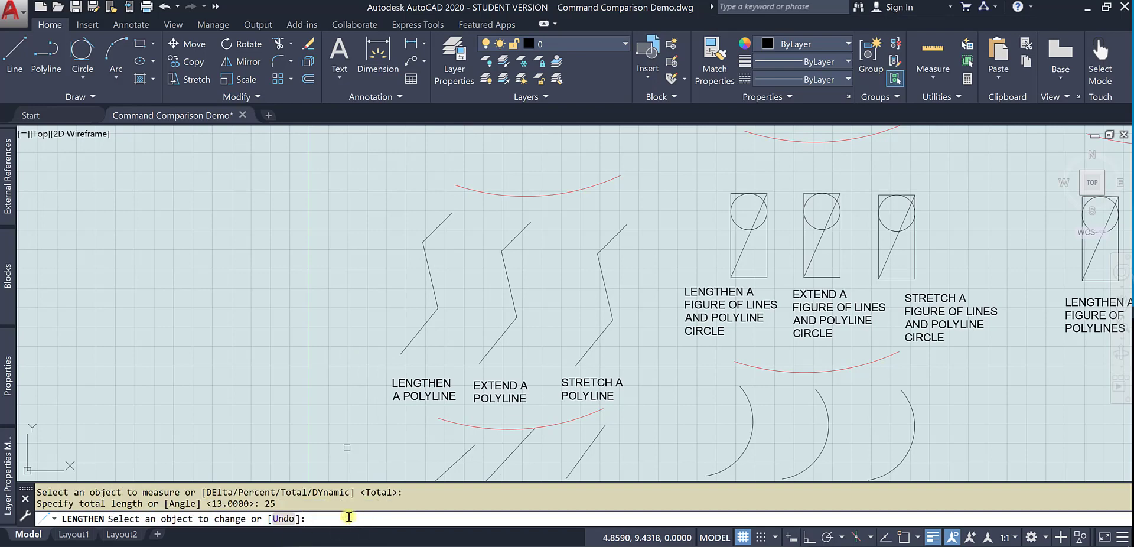
left_click(423, 240)
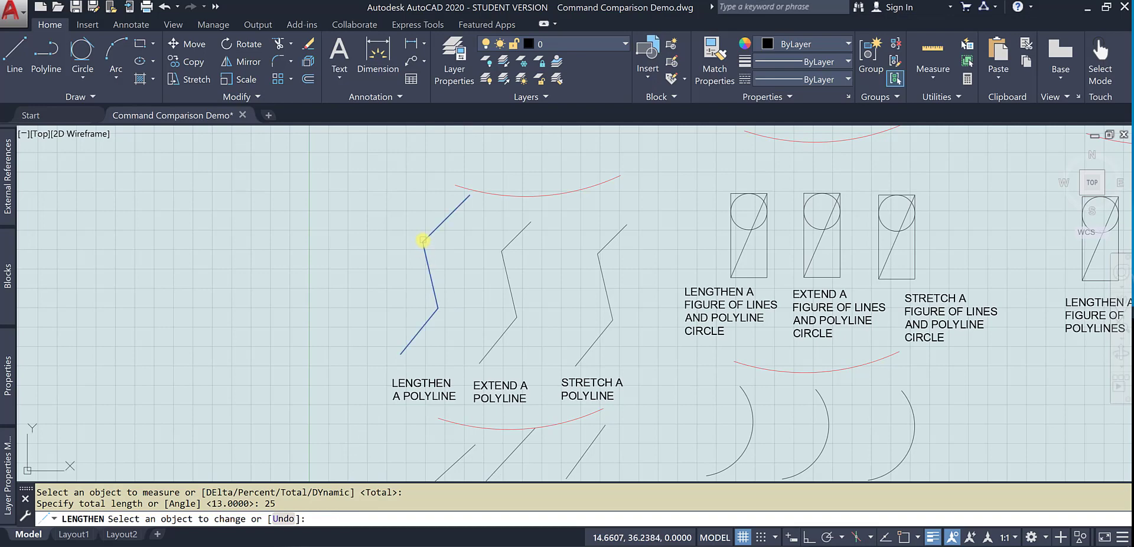
left_click(430, 323)
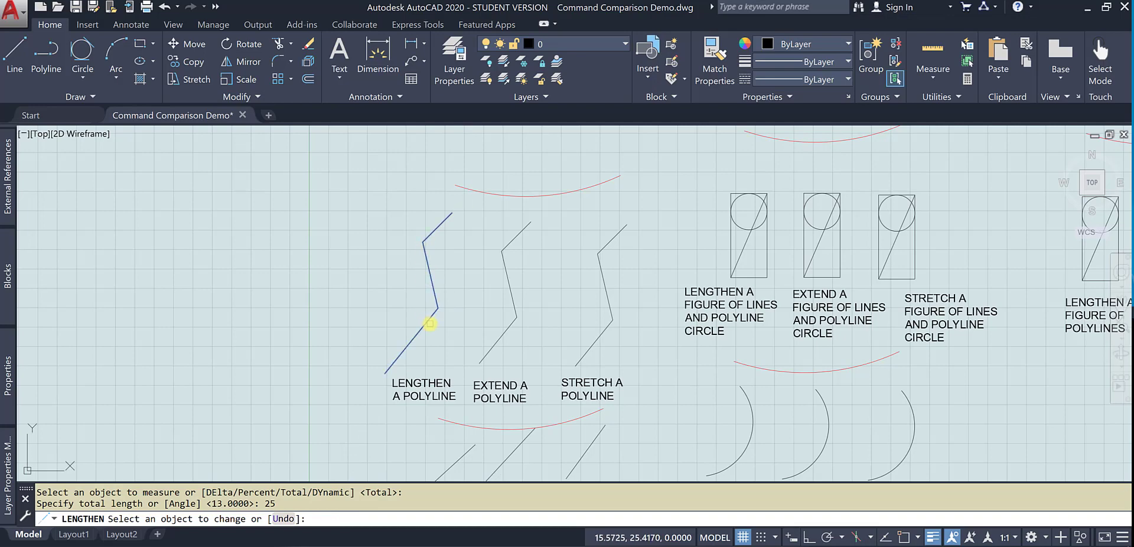
left_click(431, 277)
left_click(435, 228)
left_click(419, 333)
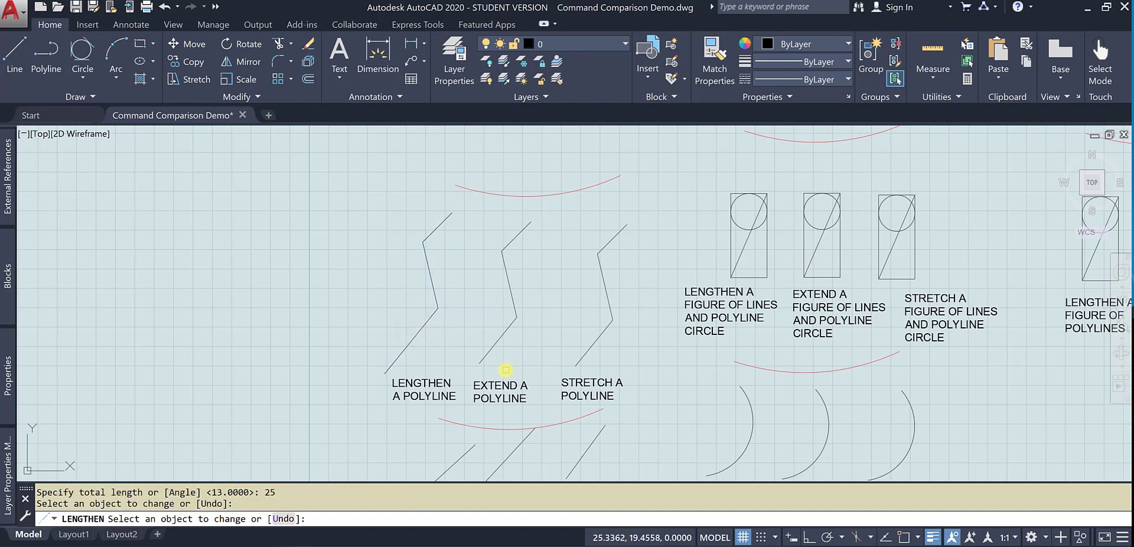
Step: Apply the total length of 25 at the upper end of the "LENGTHEN A POLYLINE" polyline and finish Lengthen
left_click(443, 220)
key("Escape")
Step: Try to extend the "EXTEND A POLYLINE" polyline to the red arc with the polyline itself preselected before starting Extend
left_click(508, 283)
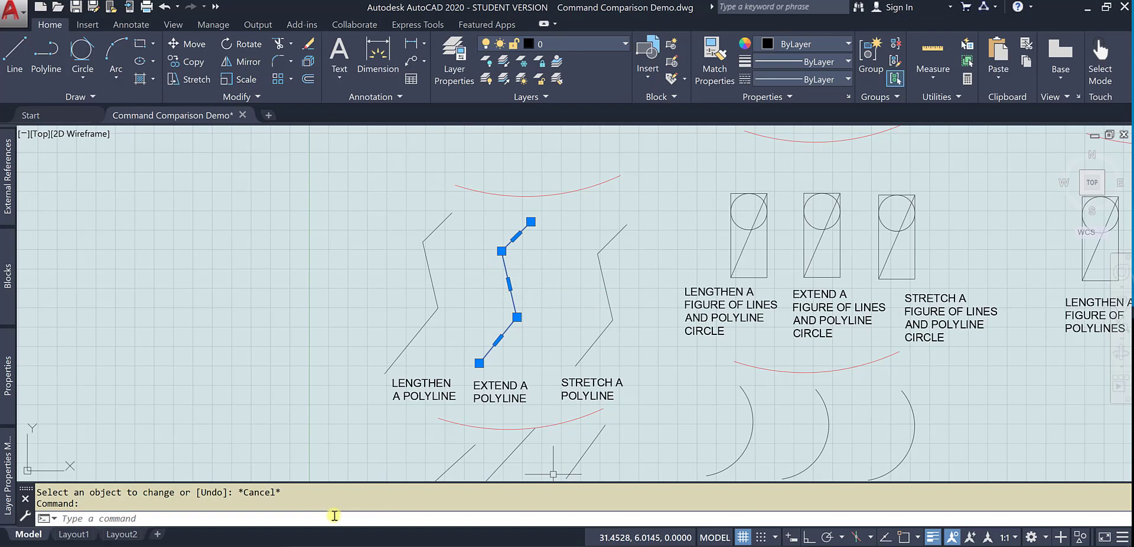
type("e")
type("t")
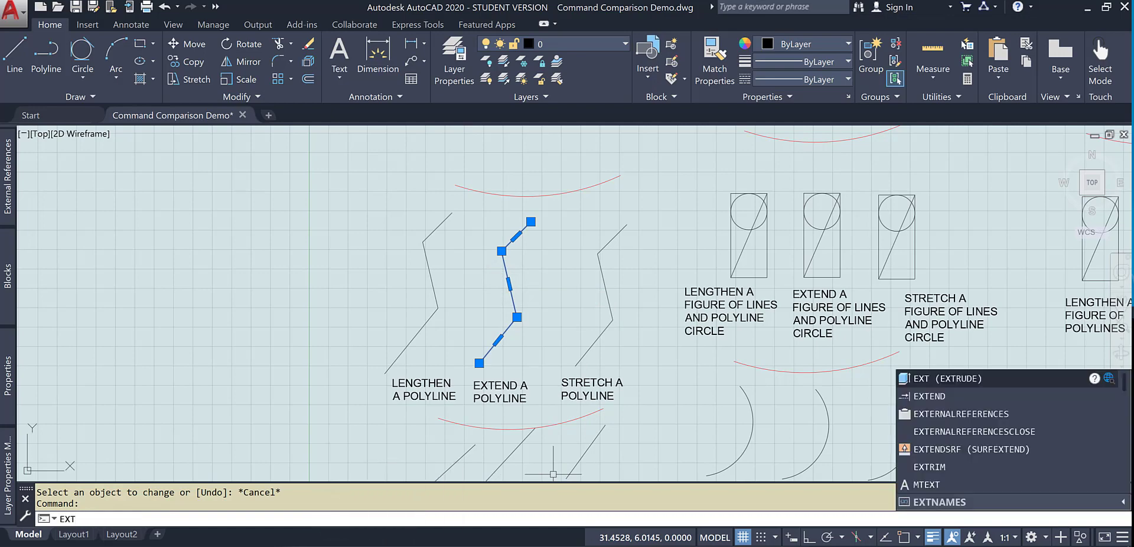
type("end")
key("Return")
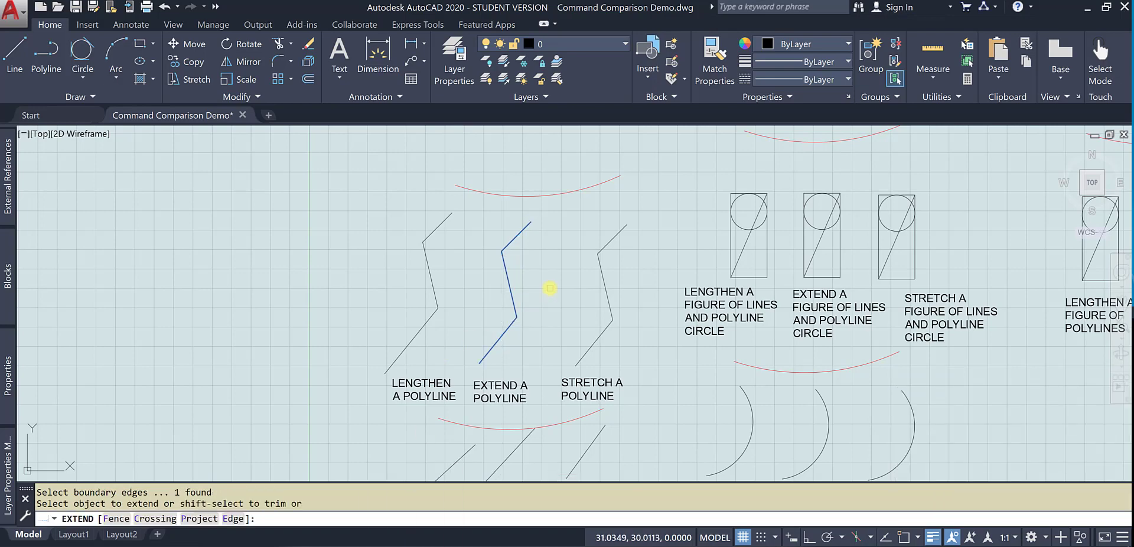
left_click(551, 194)
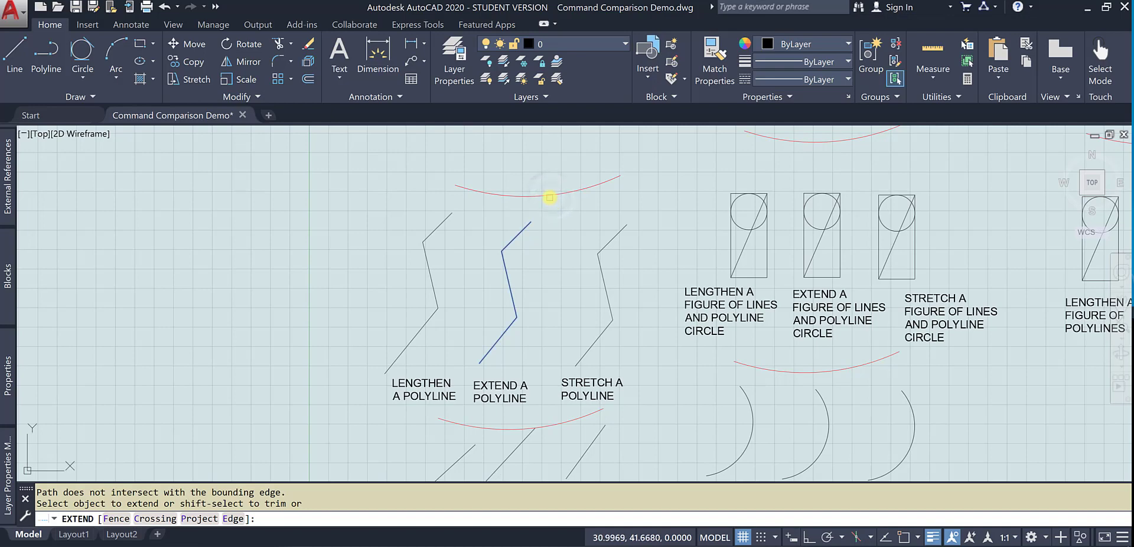
key("Escape")
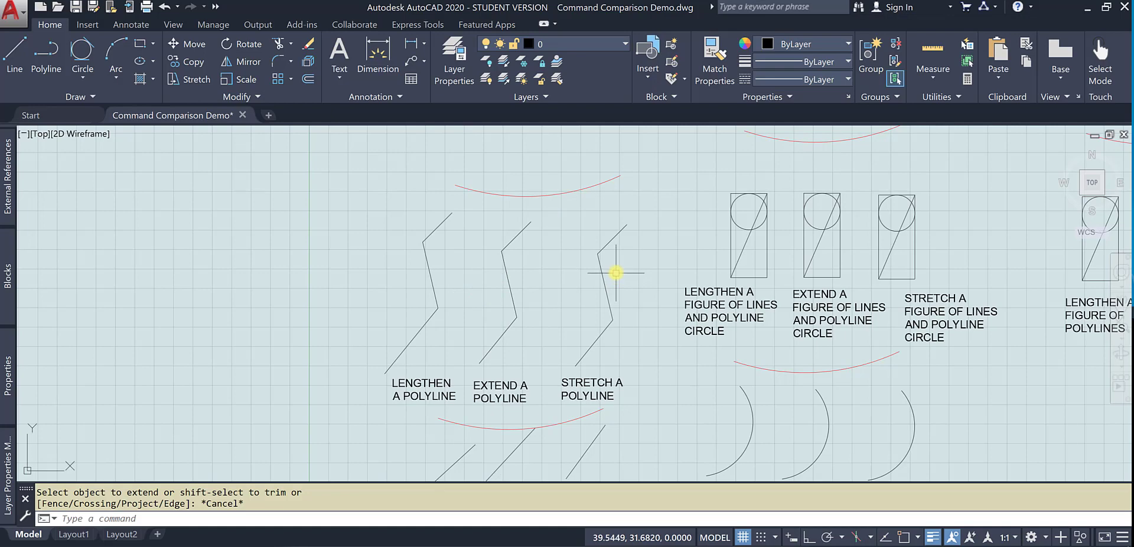
Step: Extend the upper end of the "EXTEND A POLYLINE" polyline to the red arc above it, using the arc as the boundary edge
left_click(564, 194)
type("ext")
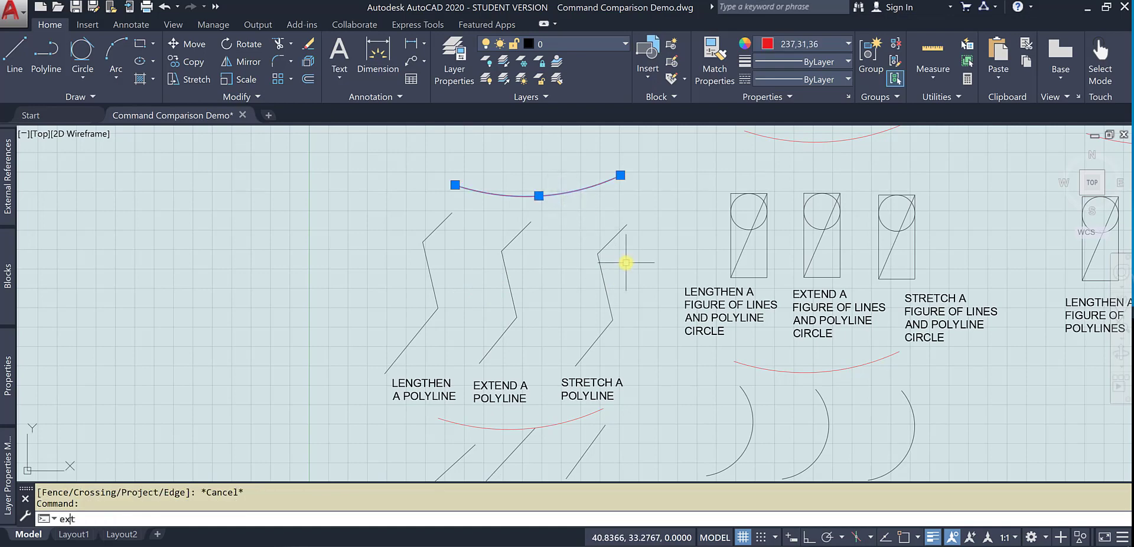
type("end")
key("Return")
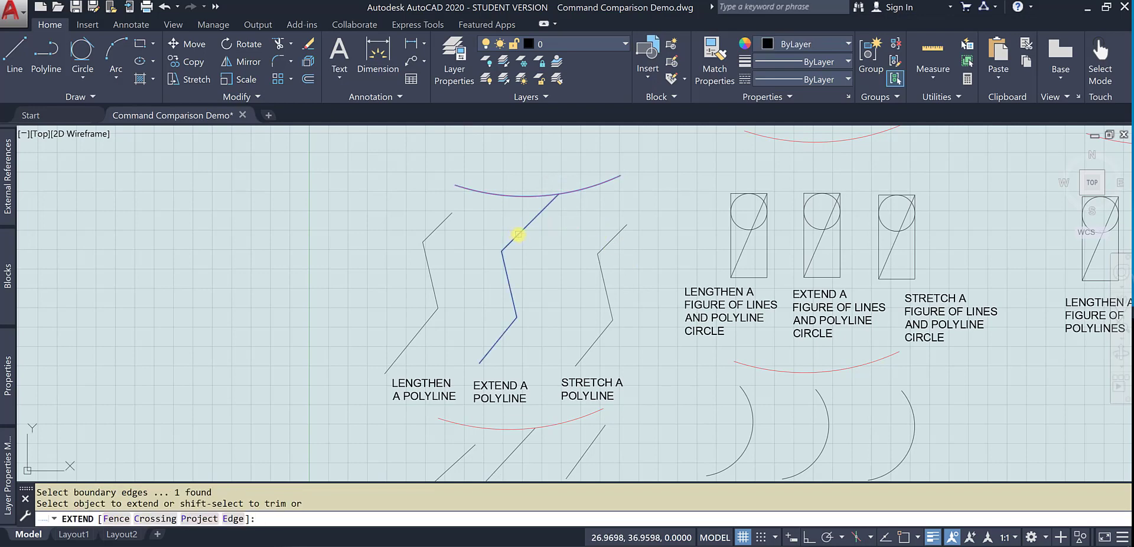
left_click(519, 234)
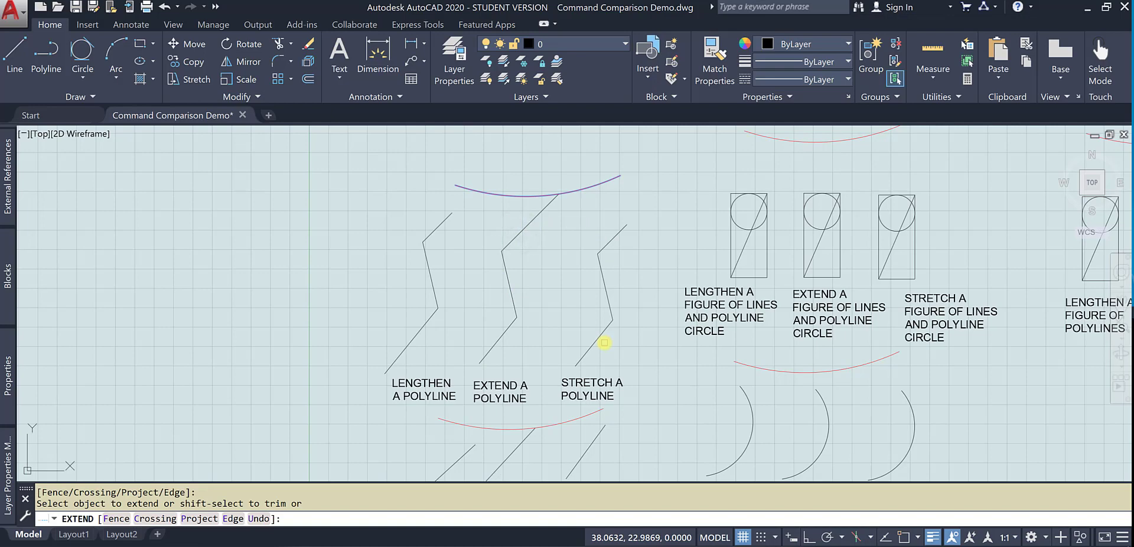
key("Escape")
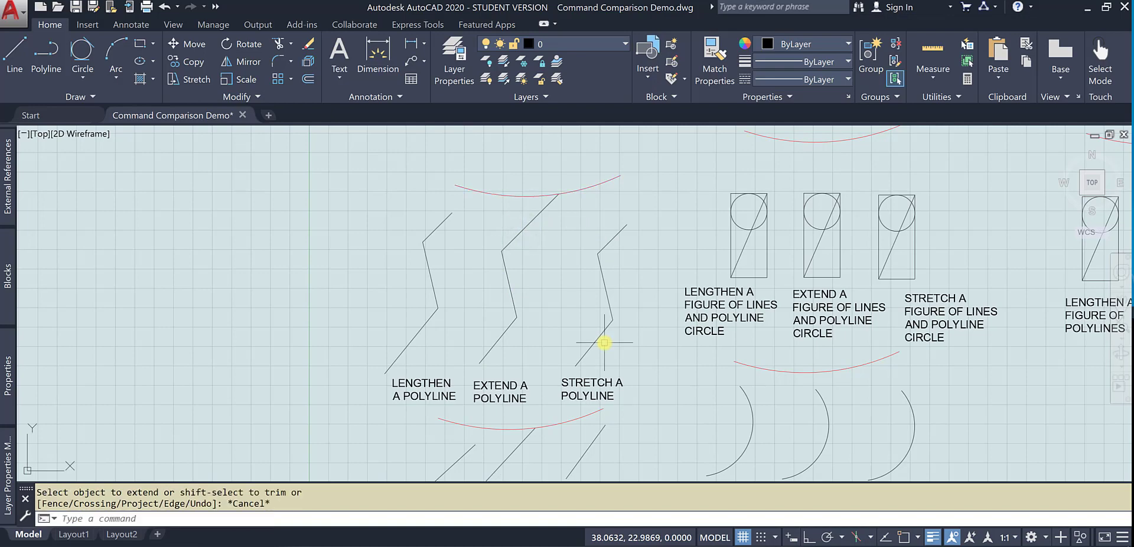
Step: Apply the Stretch command to the whole preselected "STRETCH A POLYLINE" polyline, displacing it a short distance upward
left_click(601, 274)
mouse_move(627, 224)
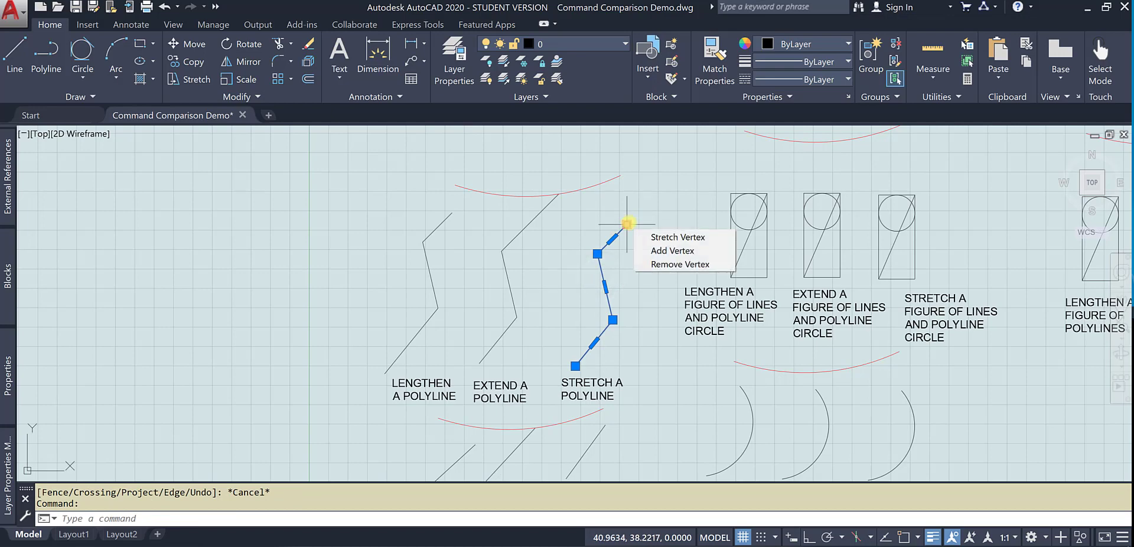
left_click(654, 237)
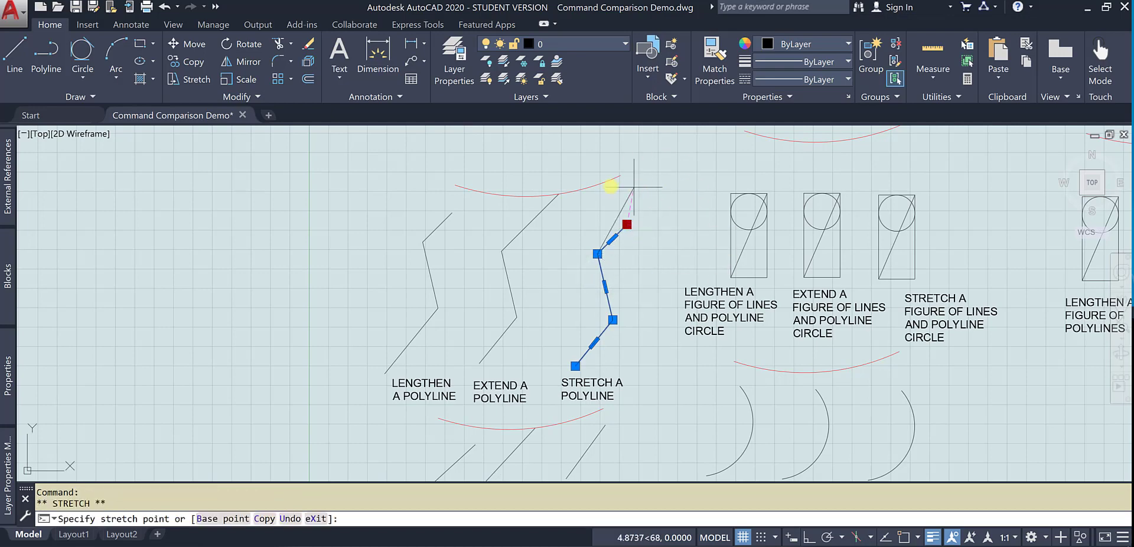
key("Escape")
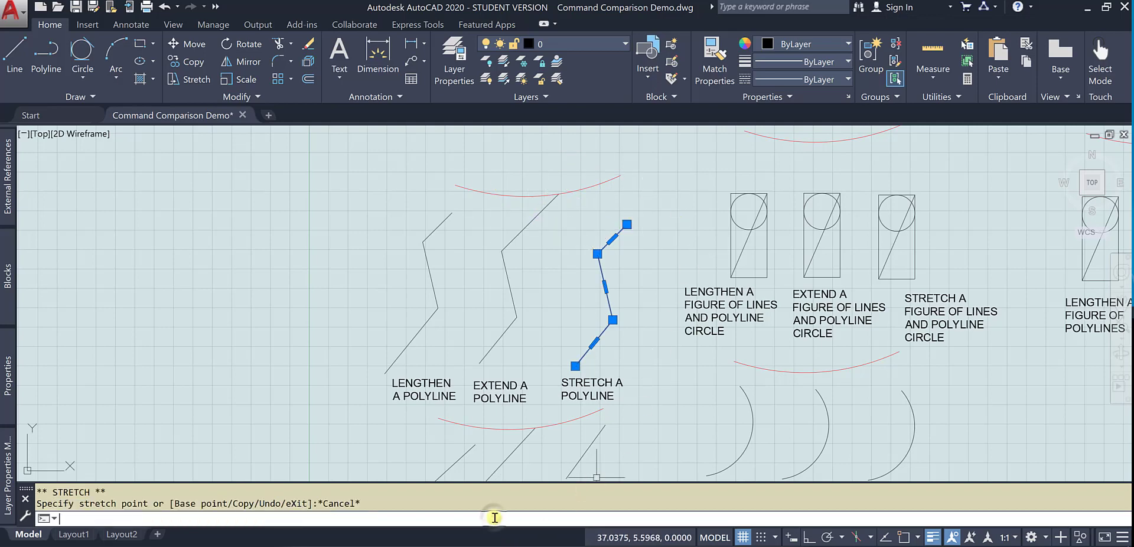
type("s")
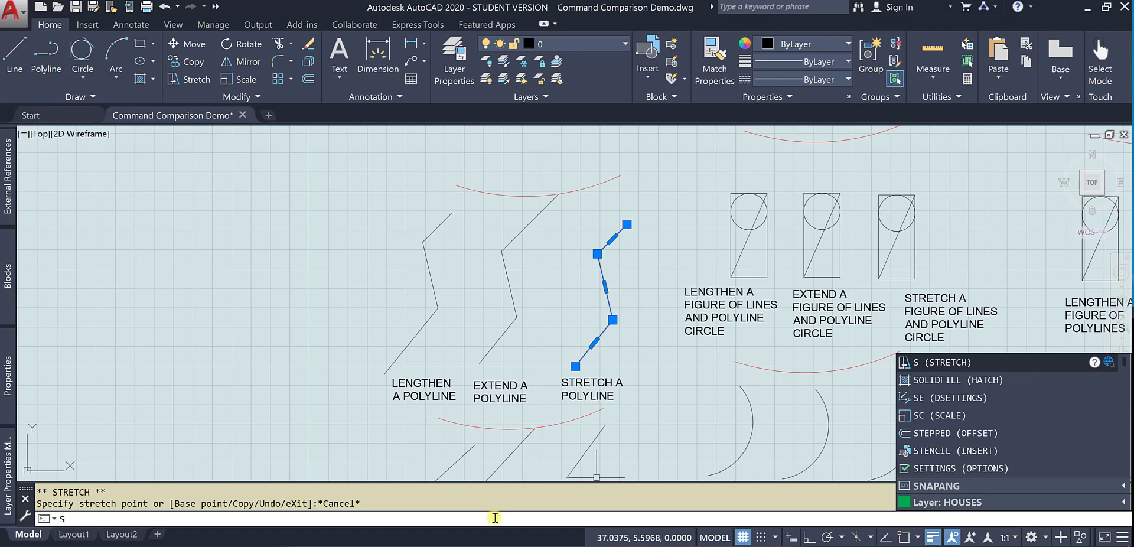
key("Return")
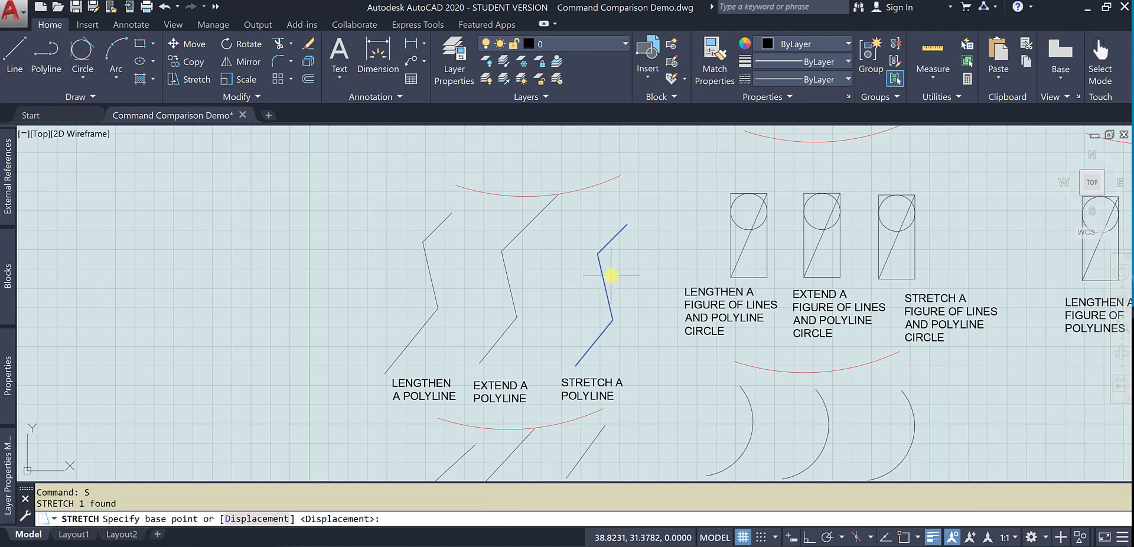
left_click(613, 237)
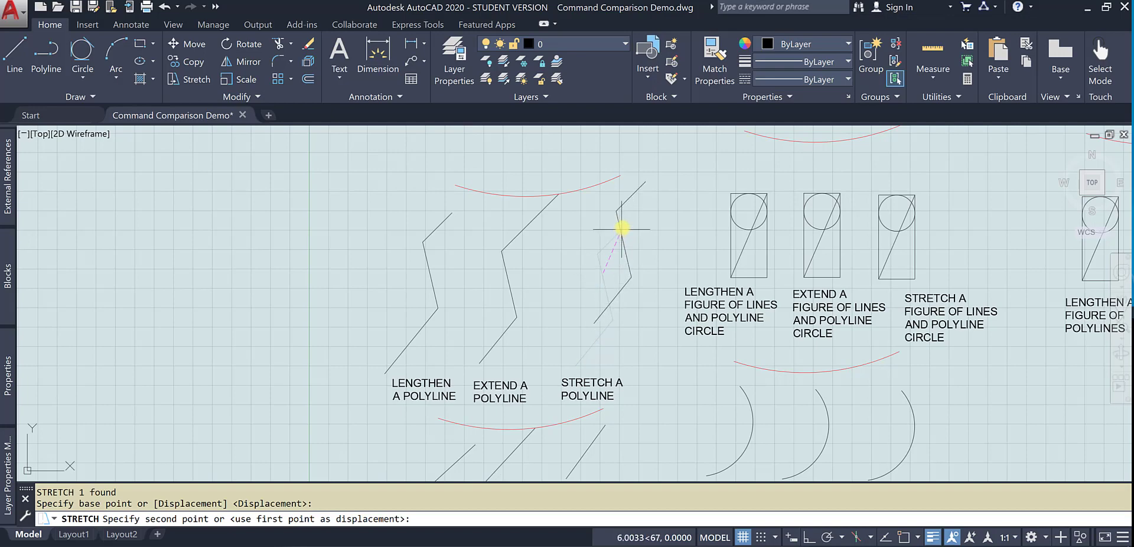
left_click(604, 256)
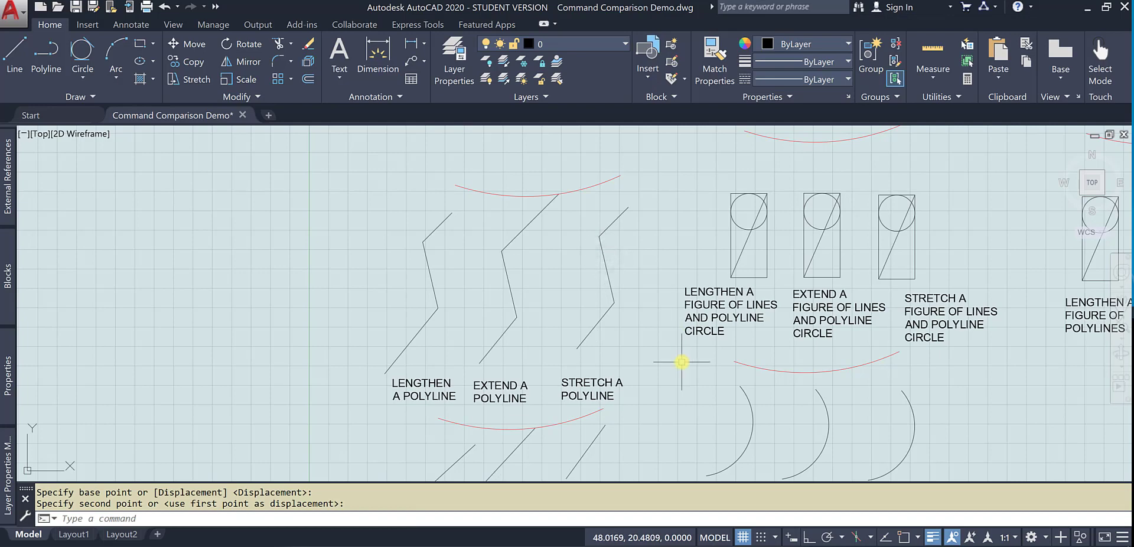
Step: Apply Stretch to the whole "STRETCH AN ARC" arc, picked as a single object, displacing it about 1.9 units straight down
mouse_move(664, 264)
middle_mouse_down()
mouse_move(637, 290)
mouse_move(378, 293)
mouse_move(365, 127)
middle_mouse_up()
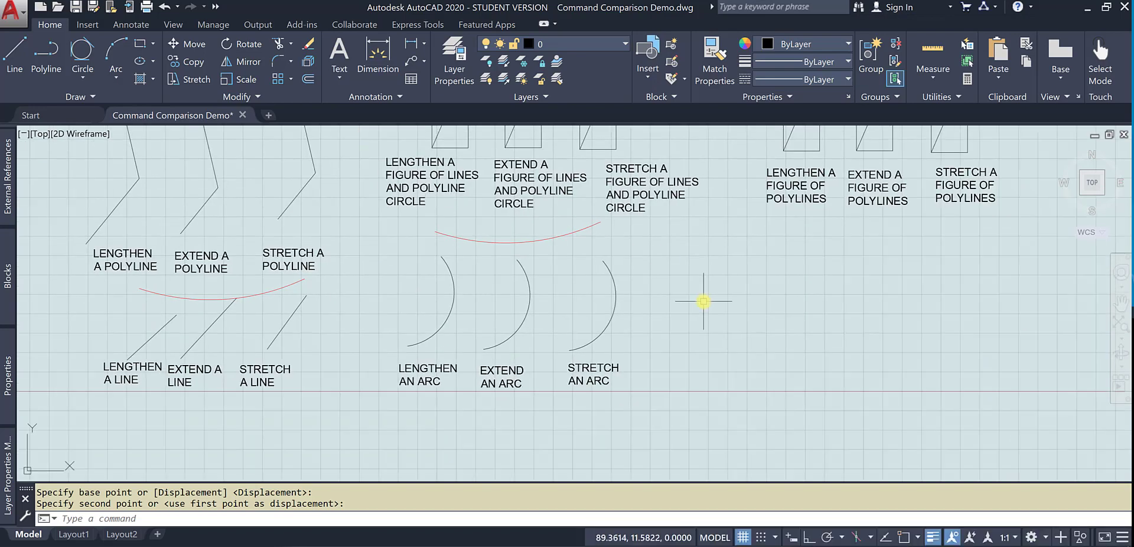
middle_click_drag(703, 301, 726, 354)
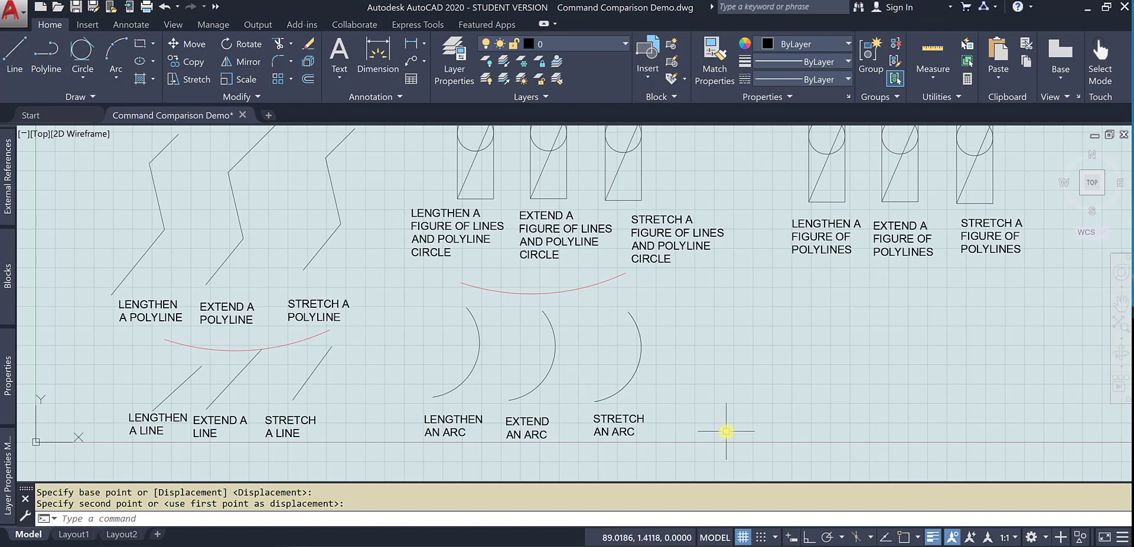
type("s")
key("Return")
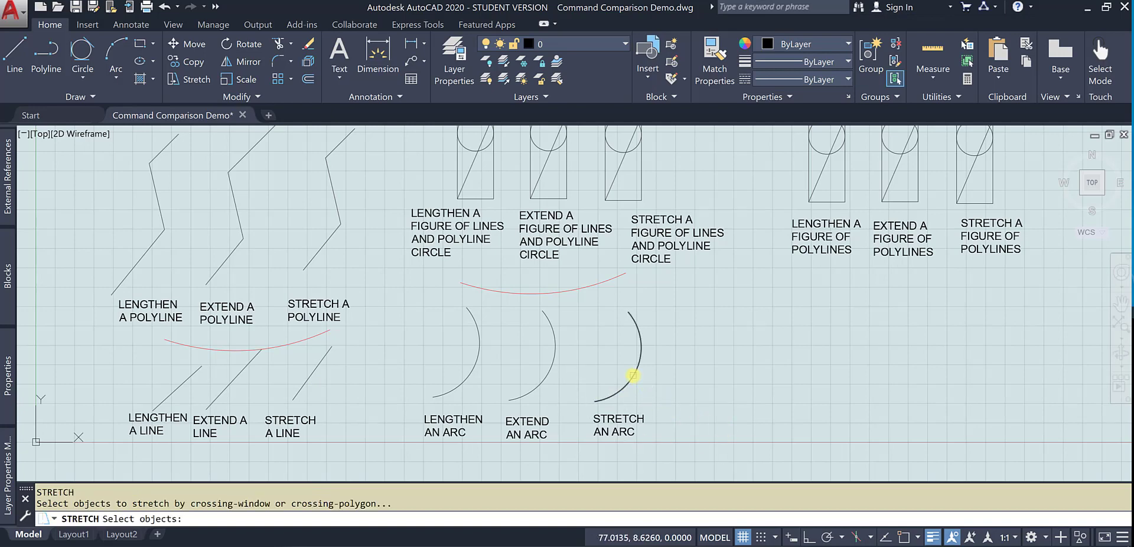
left_click(632, 375)
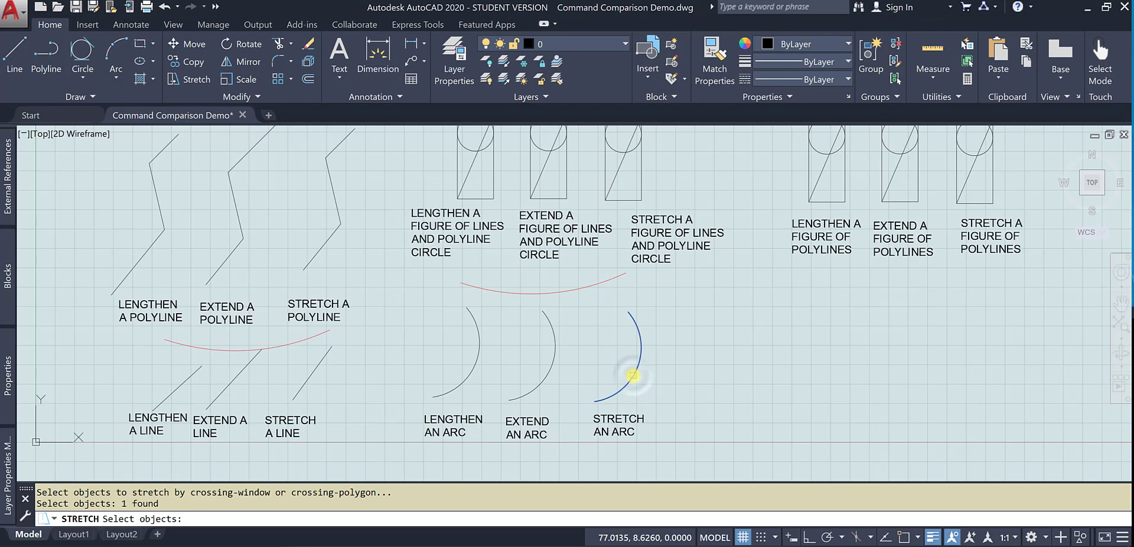
key("Return")
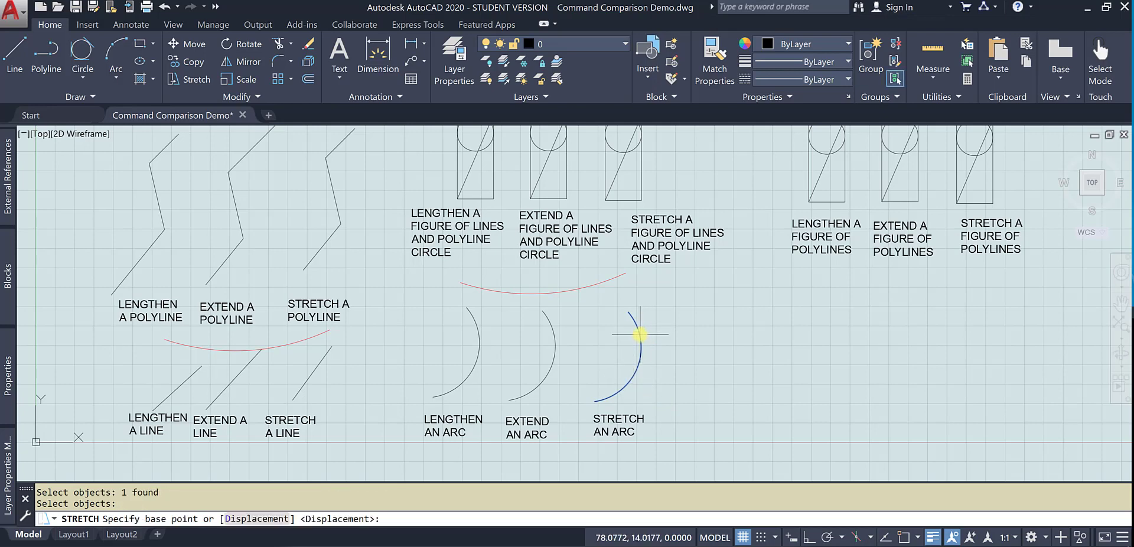
left_click(638, 335)
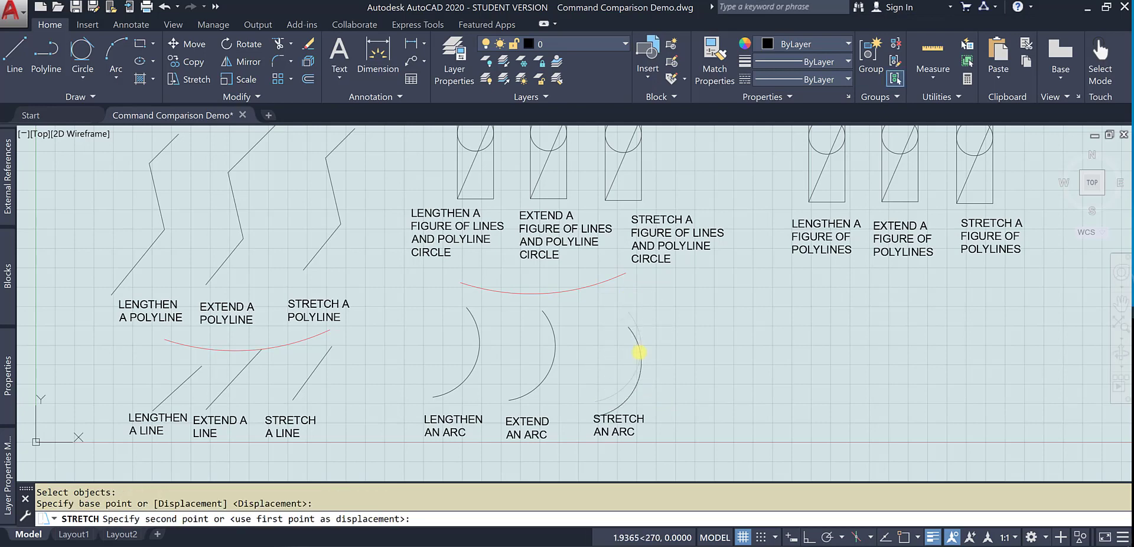
left_click(639, 350)
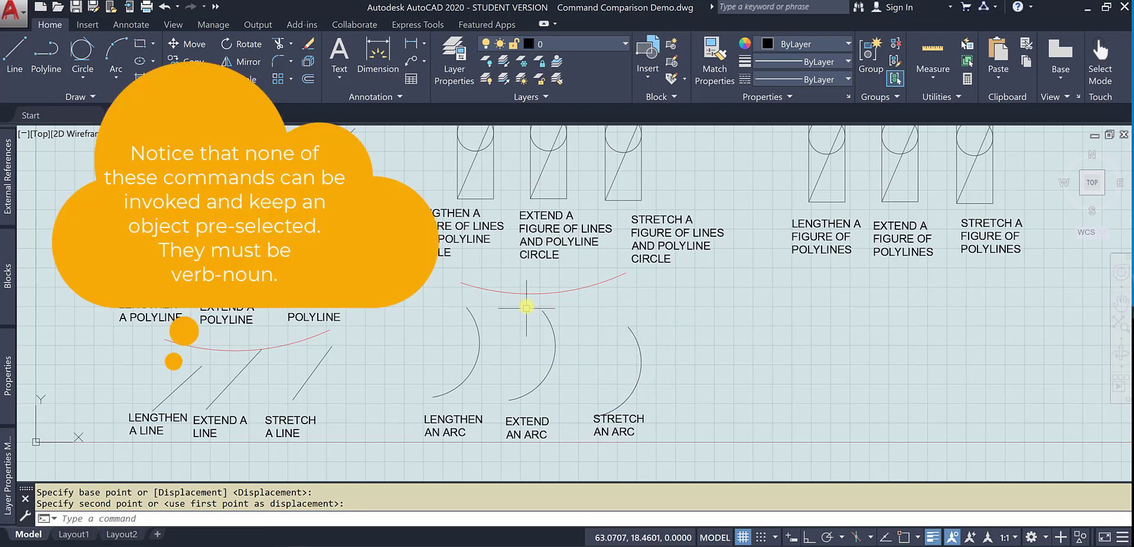
Step: Extend the upper end of the "EXTEND AN ARC" arc to the red arc above, using the red arc as the boundary edge
type("ext")
key("Return")
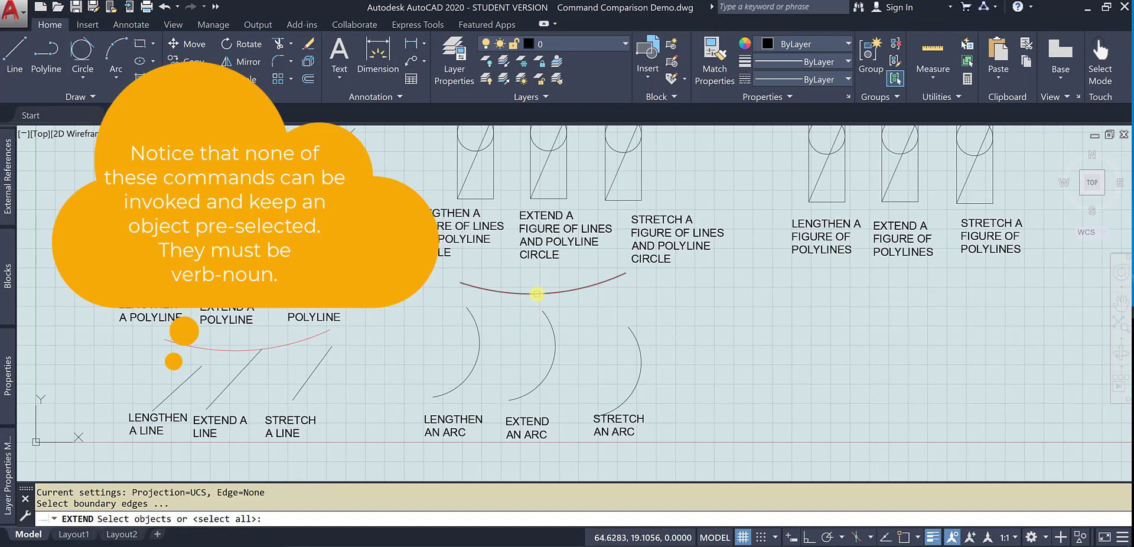
left_click(537, 294)
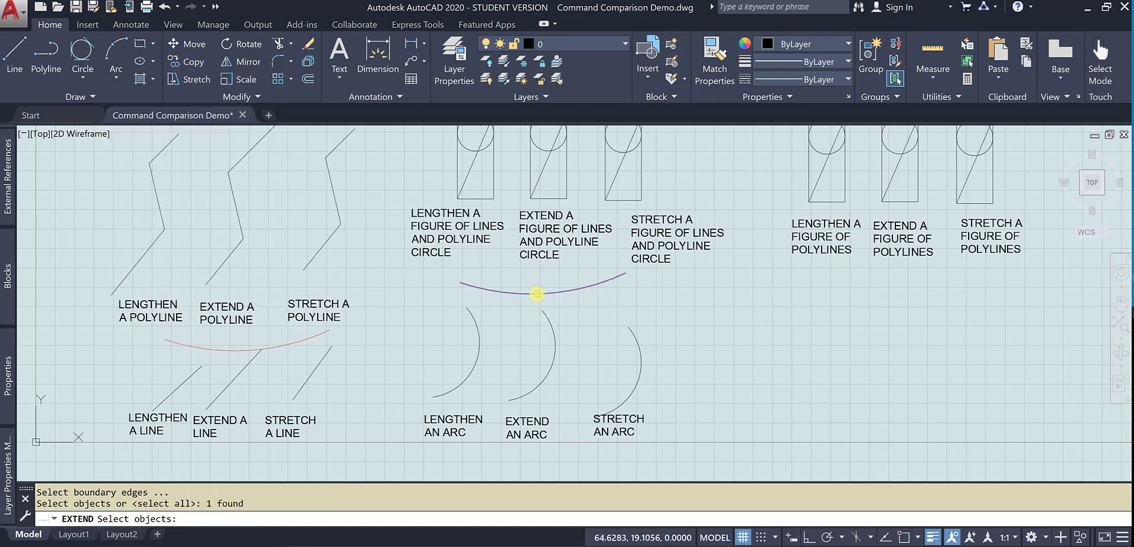
key("Return")
left_click(552, 330)
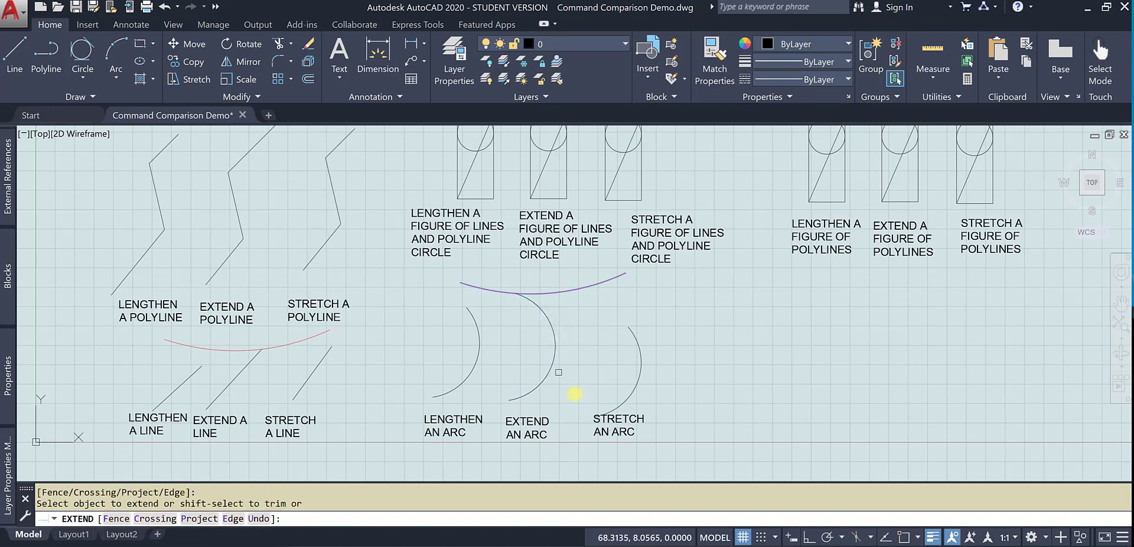
key("Escape")
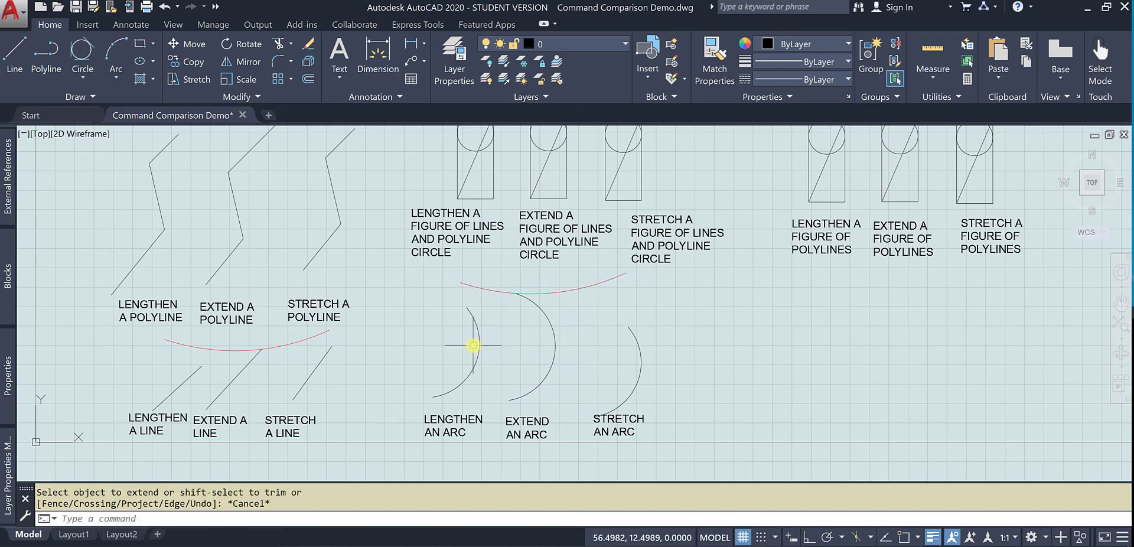
Step: Lengthen the "LENGTHEN AN ARC" arc from its upper endpoint counterclockwise over the top to the far left side of its circle
left_click(479, 347)
mouse_move(466, 307)
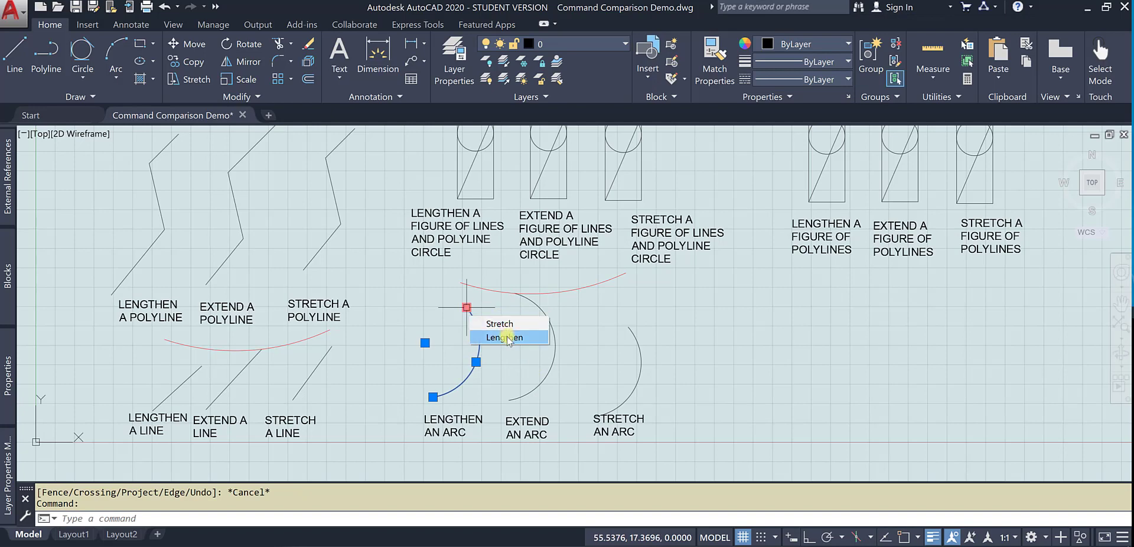
left_click(506, 337)
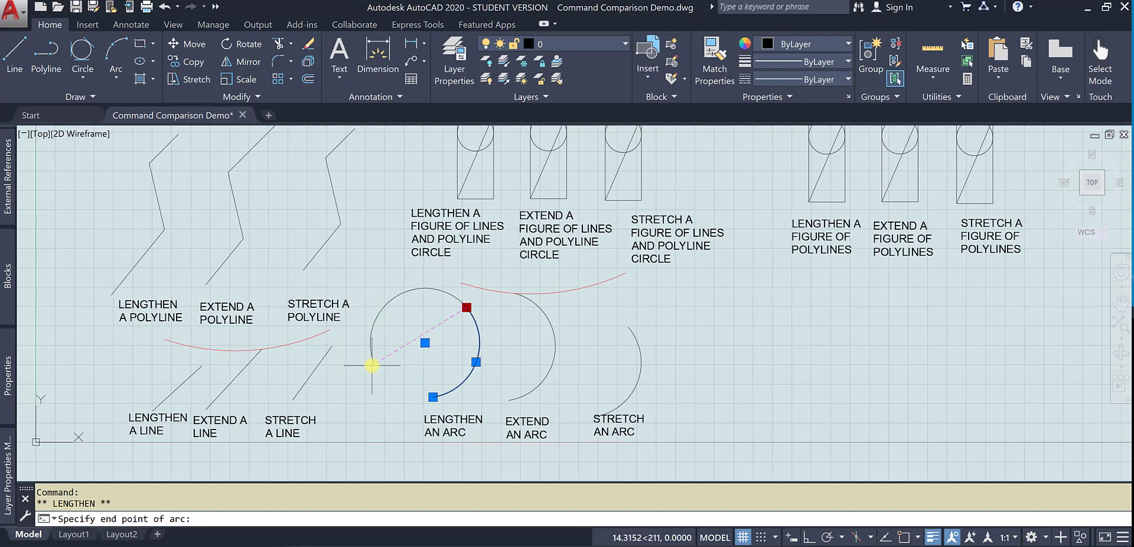
left_click(373, 366)
key("Escape")
mouse_move(740, 288)
middle_mouse_down()
mouse_move(721, 382)
mouse_move(679, 448)
middle_mouse_up()
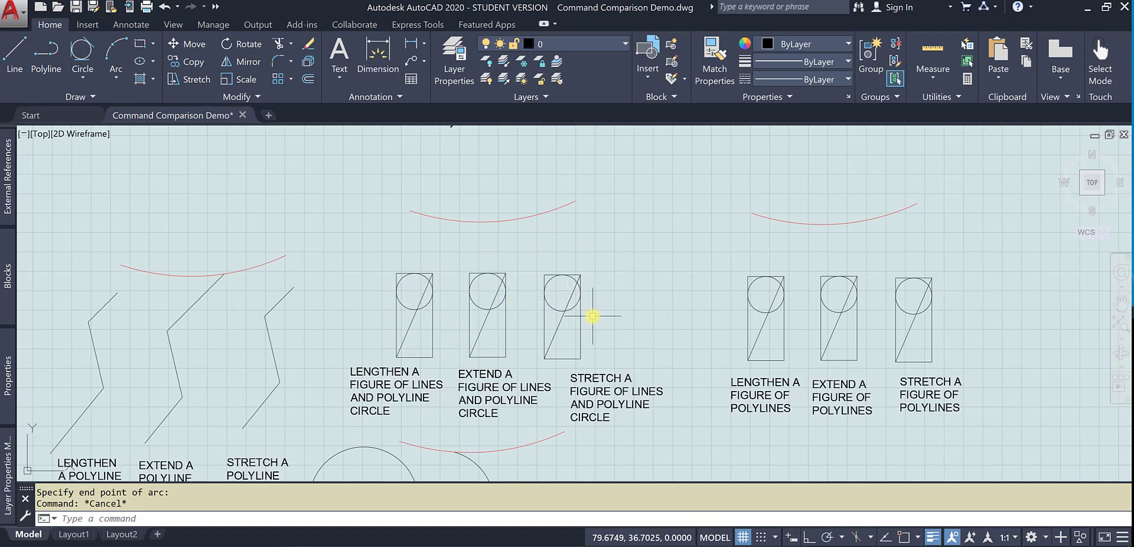
mouse_move(579, 319)
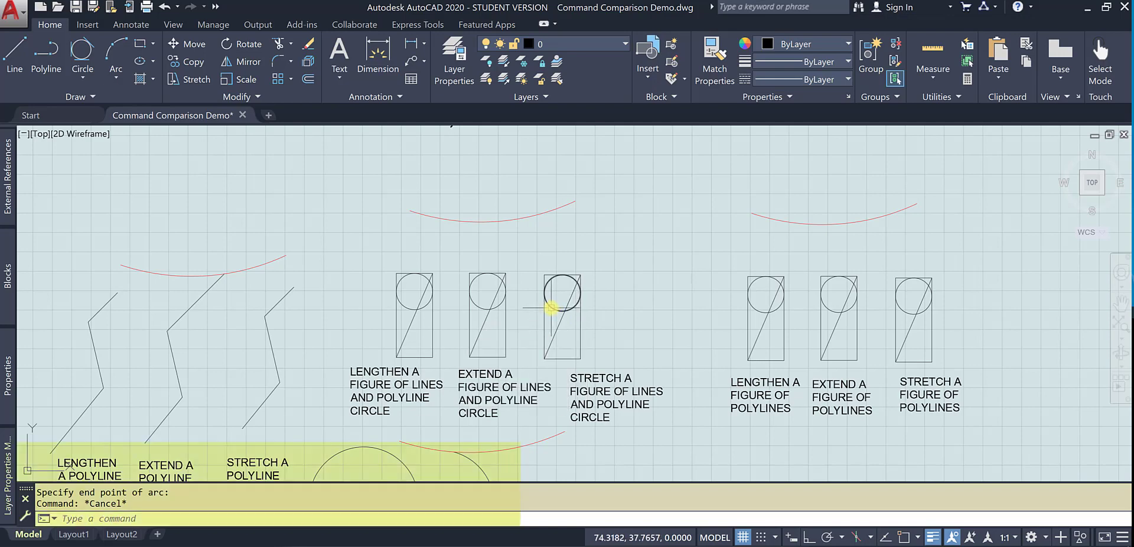
mouse_move(550, 307)
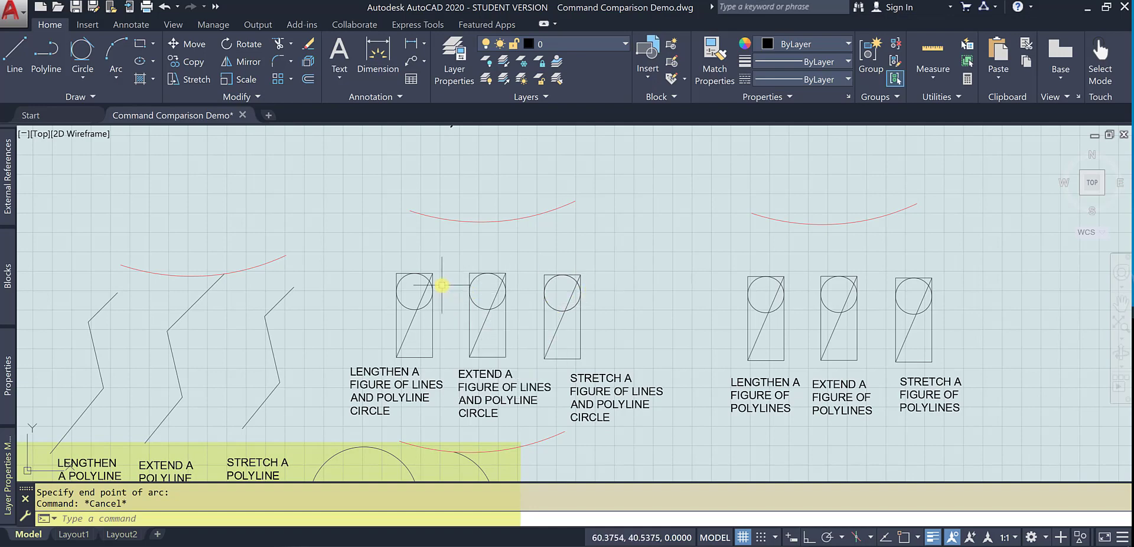
left_click(436, 264)
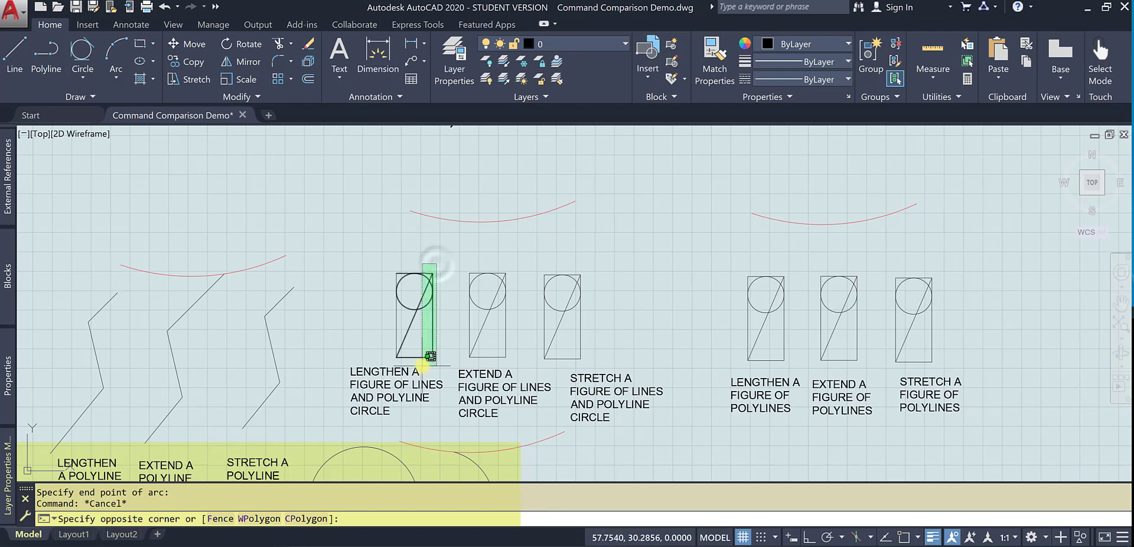
key("Escape")
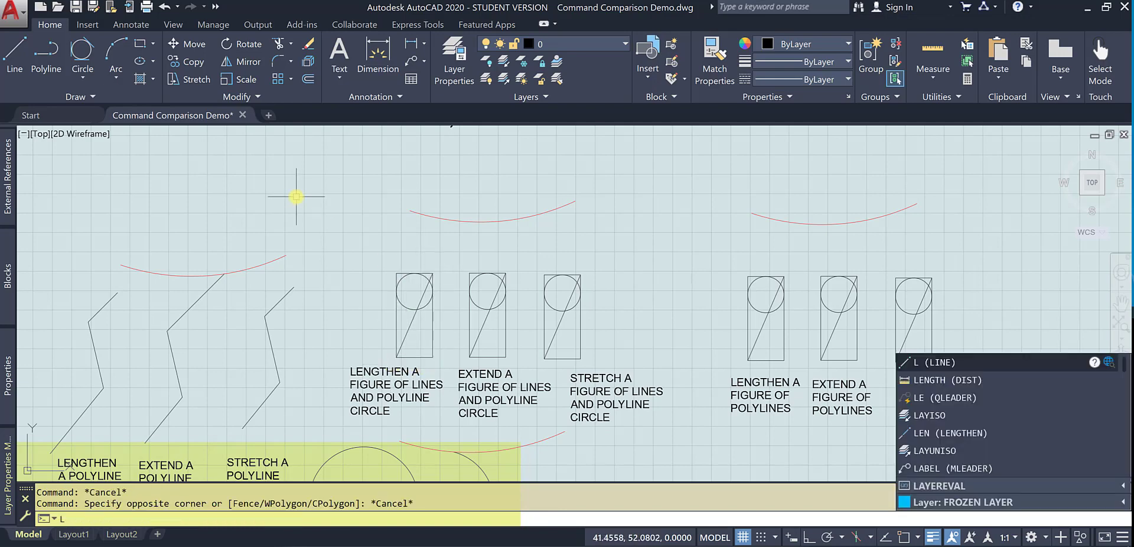
Step: Use Lengthen to measure the left side, base and diagonal of the "LENGTHEN A FIGURE OF LINES AND POLYLINE CIRCLE" figure
type("LE")
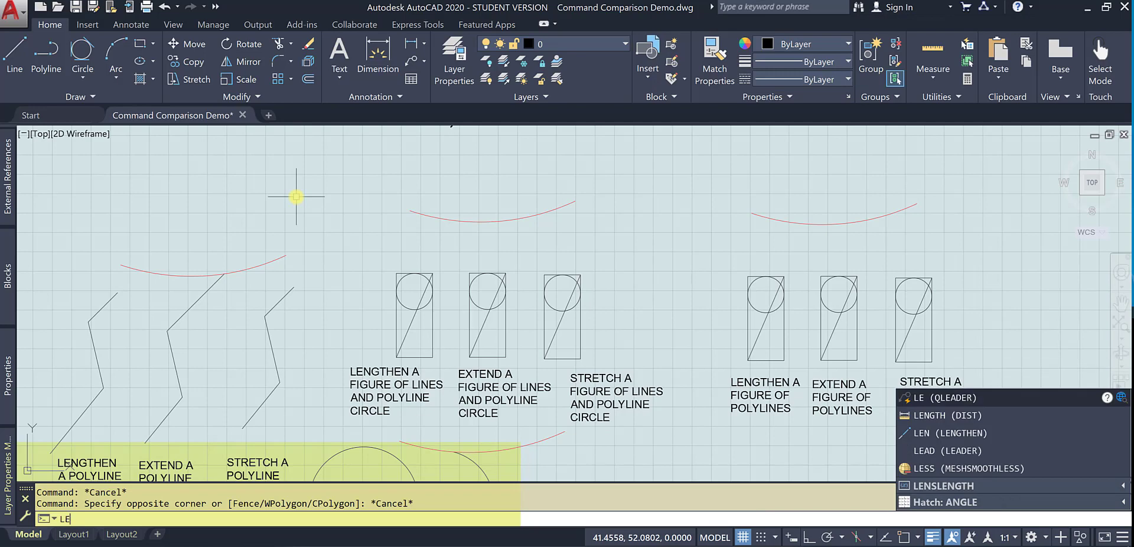
type("N")
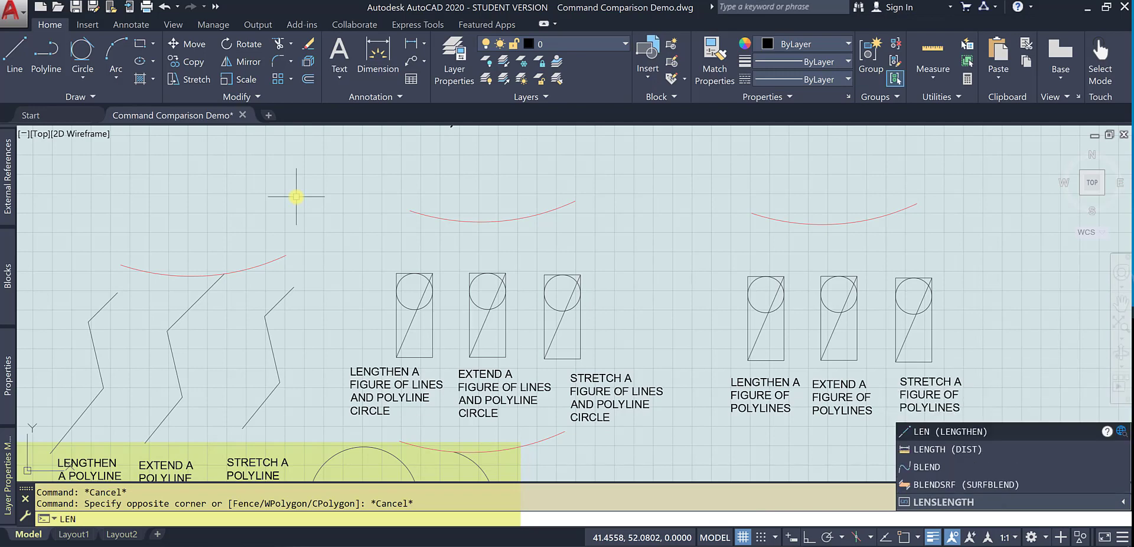
key("Return")
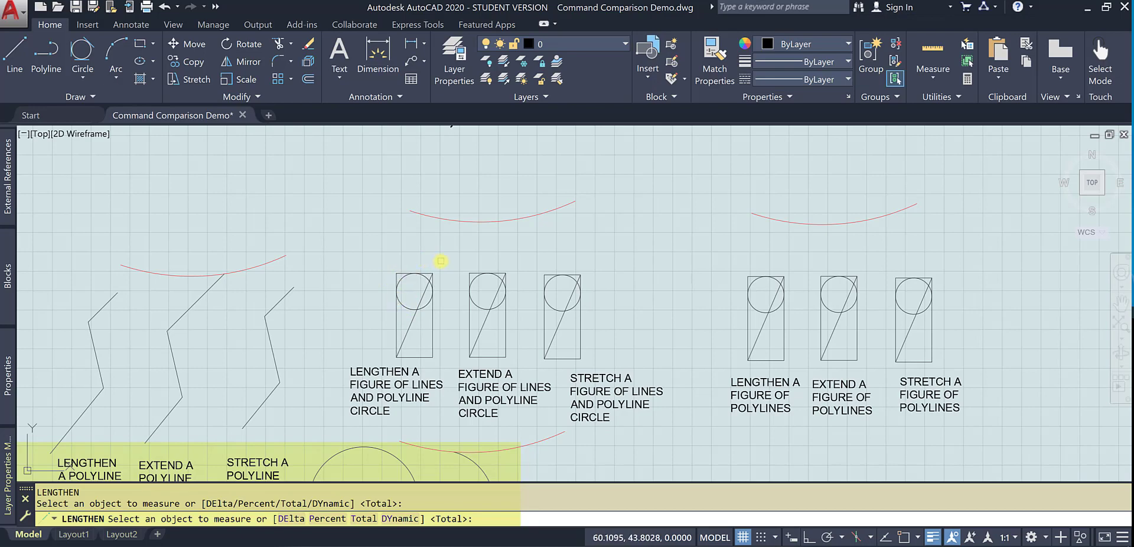
left_click(440, 260)
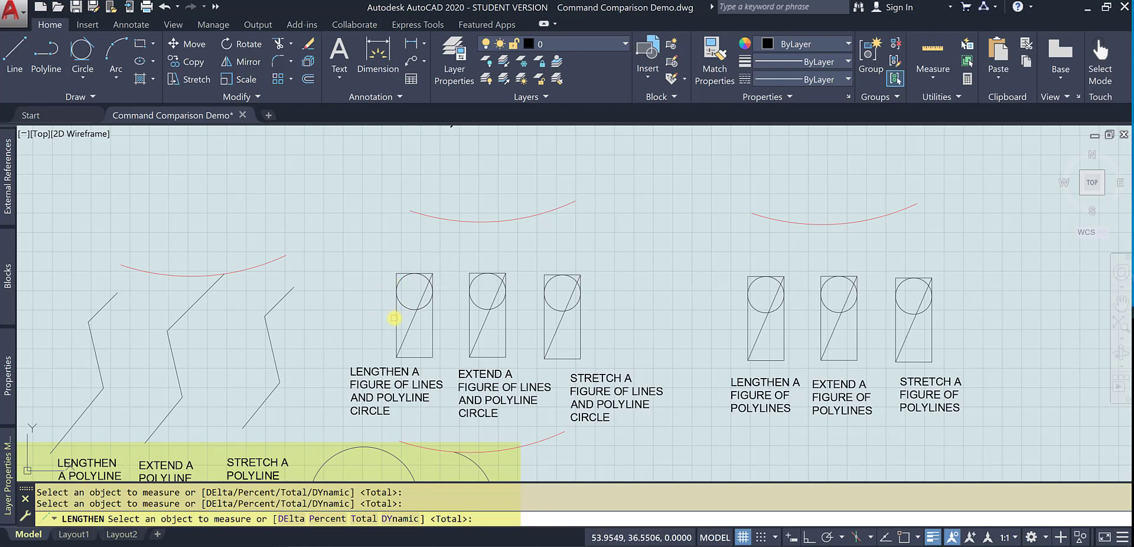
left_click(395, 317)
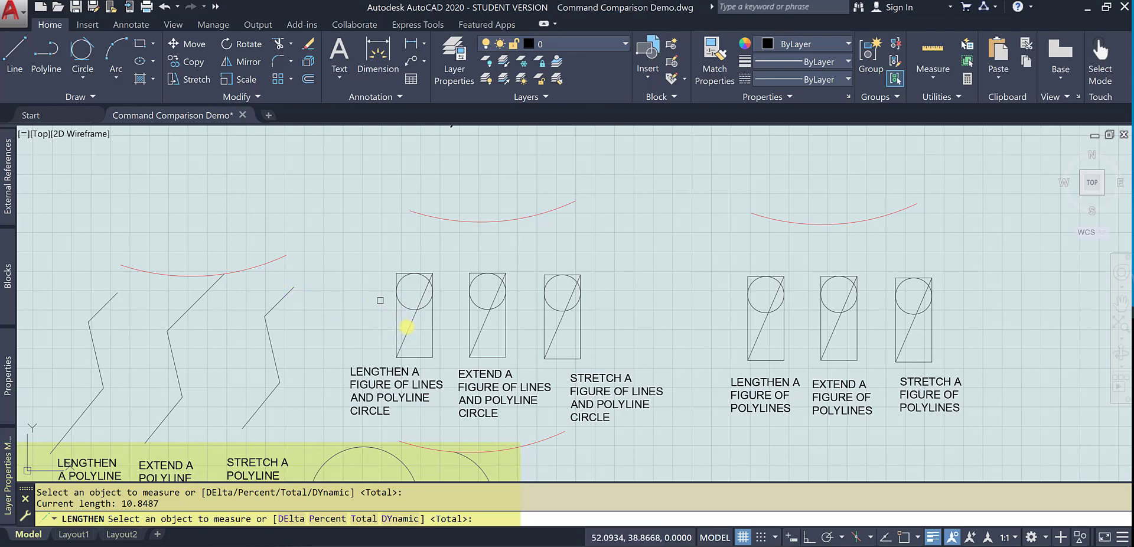
left_click(408, 328)
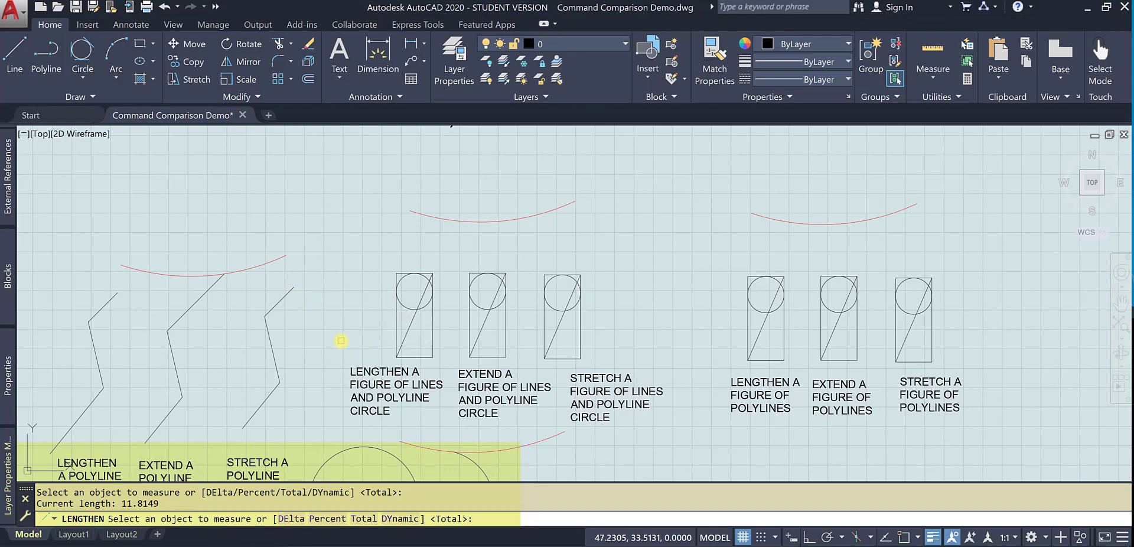
left_click(397, 326)
left_click(418, 358)
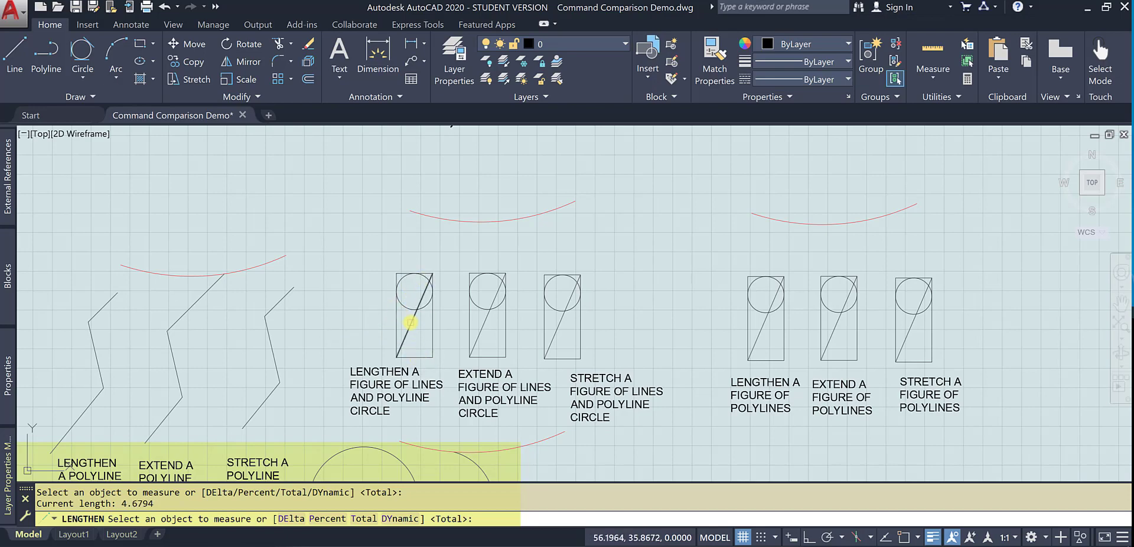
left_click(411, 322)
Step: Set Lengthen's total length to 15, try it on the figure's polyline circle, and apply it to the upper end of the diagonal
key("Return")
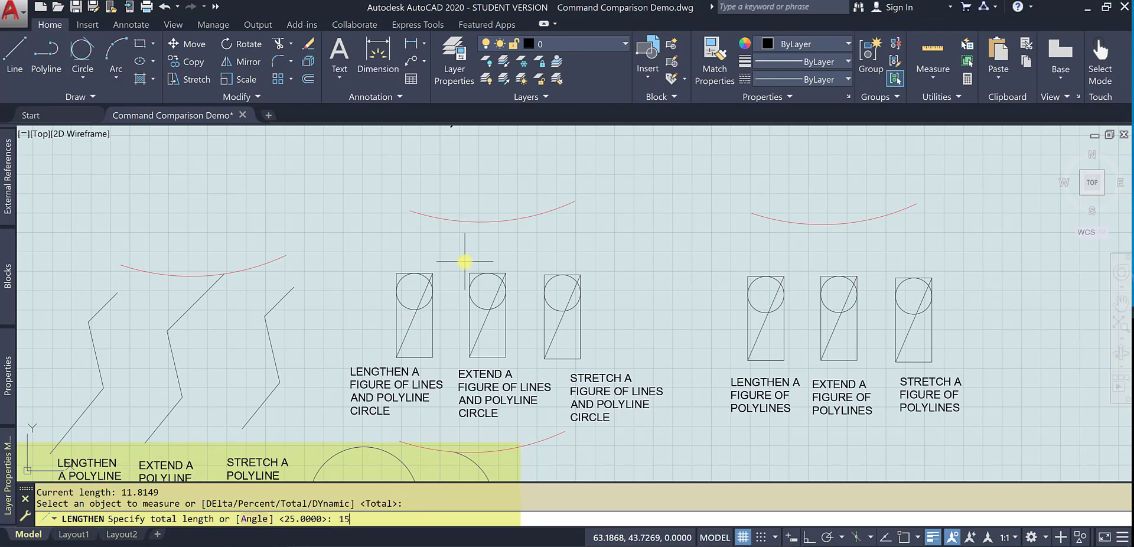
type("15")
key("Return")
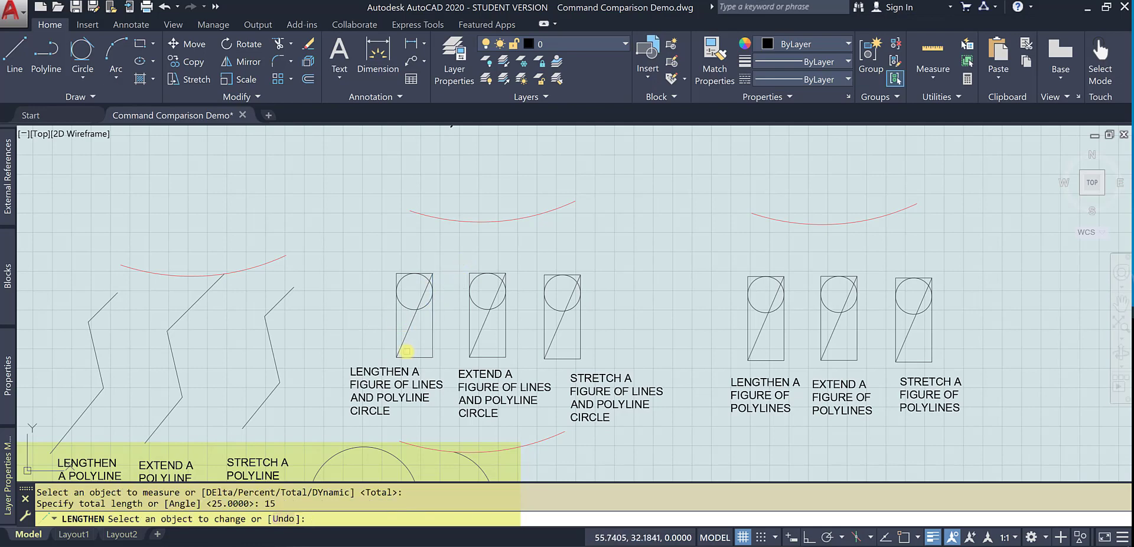
left_click(418, 296)
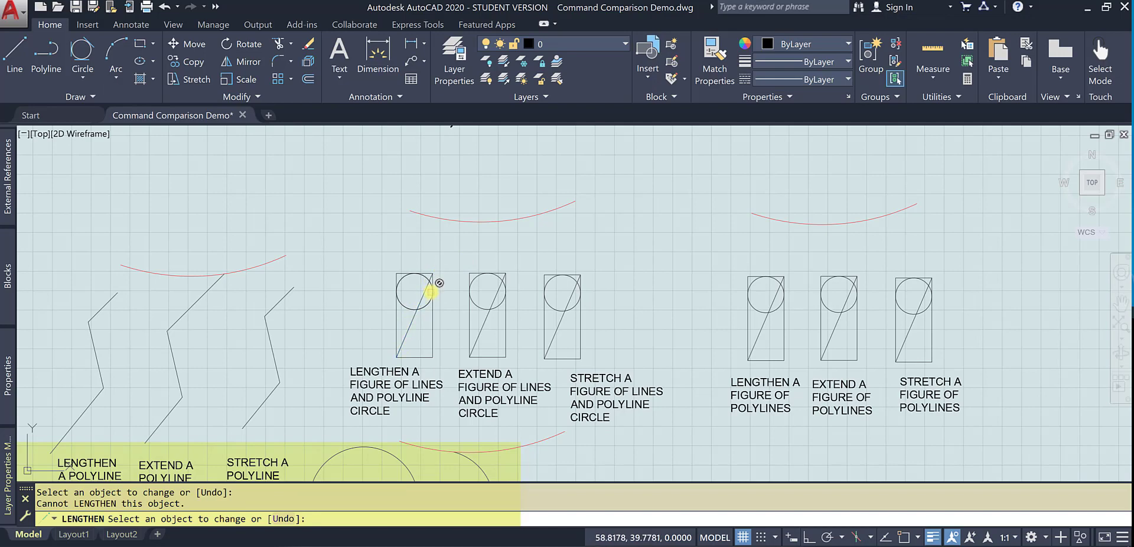
left_click(419, 322)
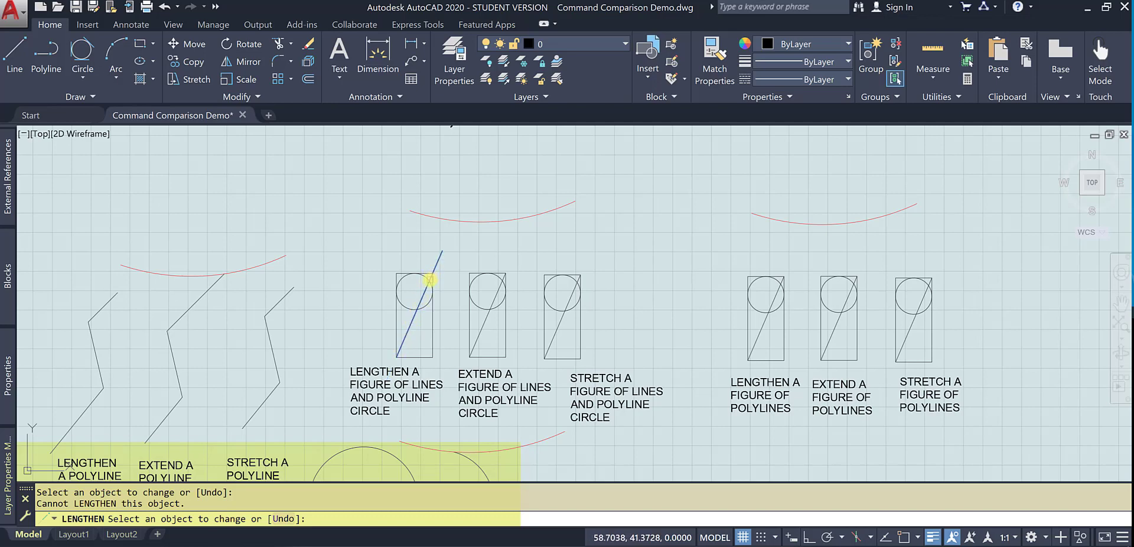
left_click(429, 280)
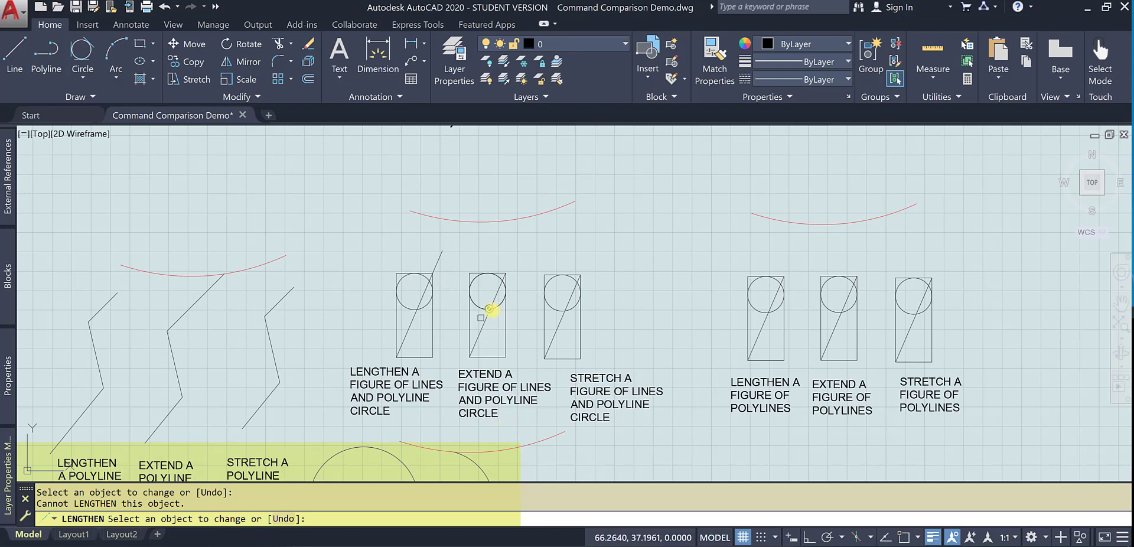
key("Escape")
Step: Extend the two sides and diagonal of the "EXTEND A FIGURE OF LINES AND POLYLINE CIRCLE" figure up to the red arc boundary using a crossing window
type("ext")
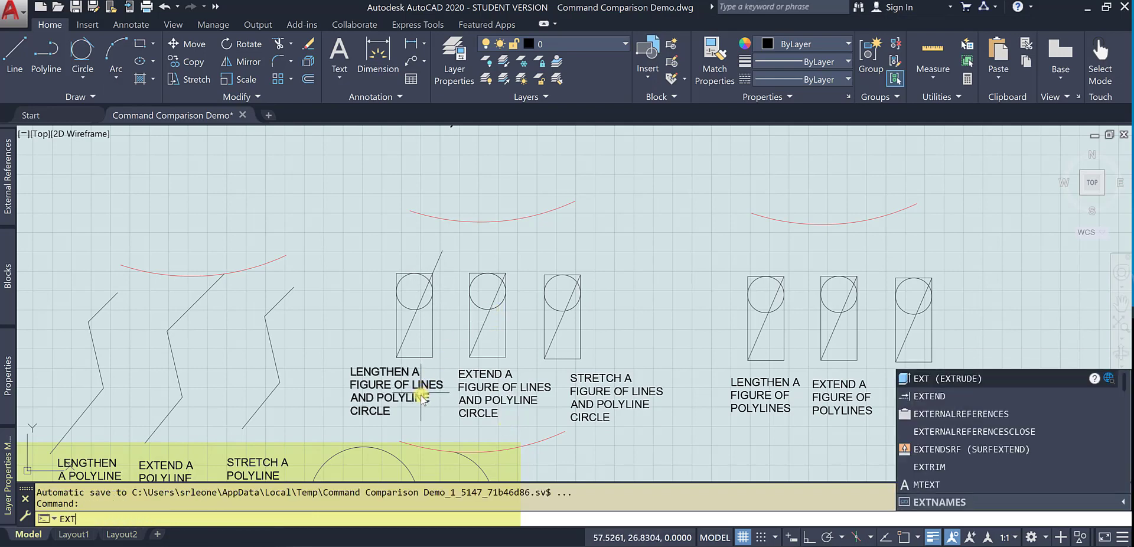
type("e")
key("Return")
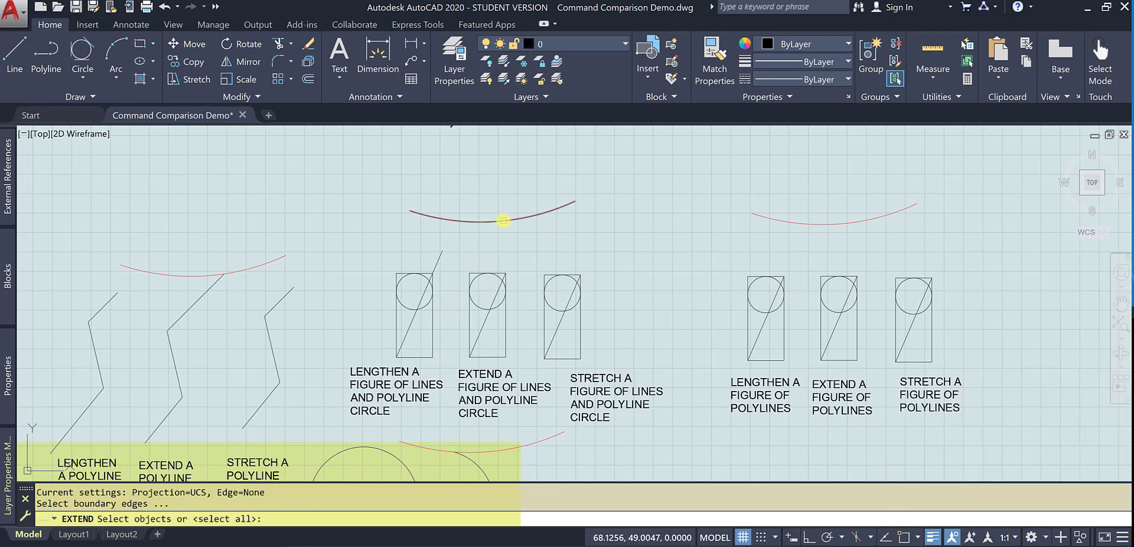
left_click(502, 220)
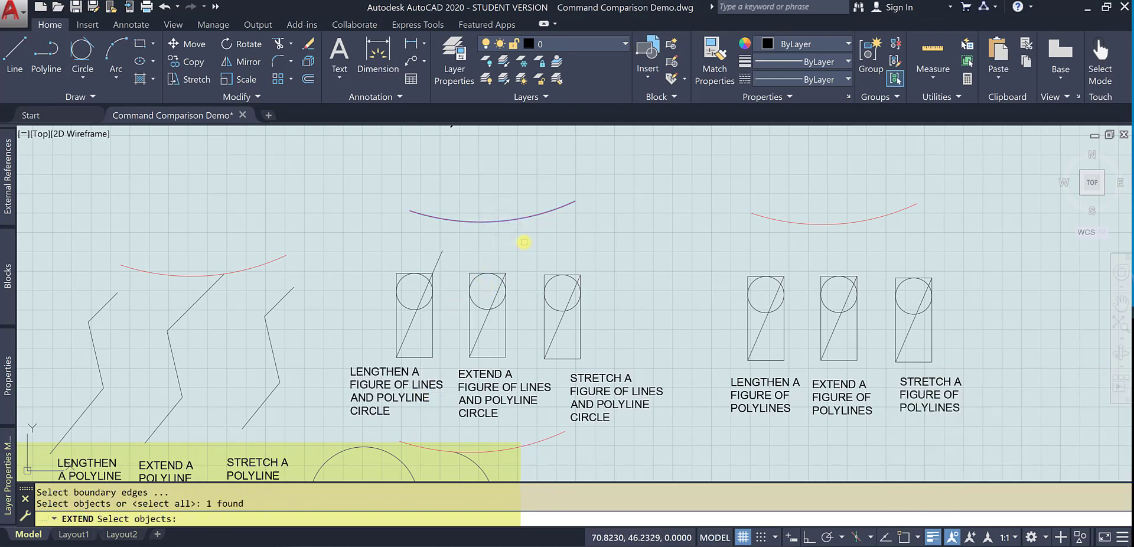
key("Return")
left_click(519, 318)
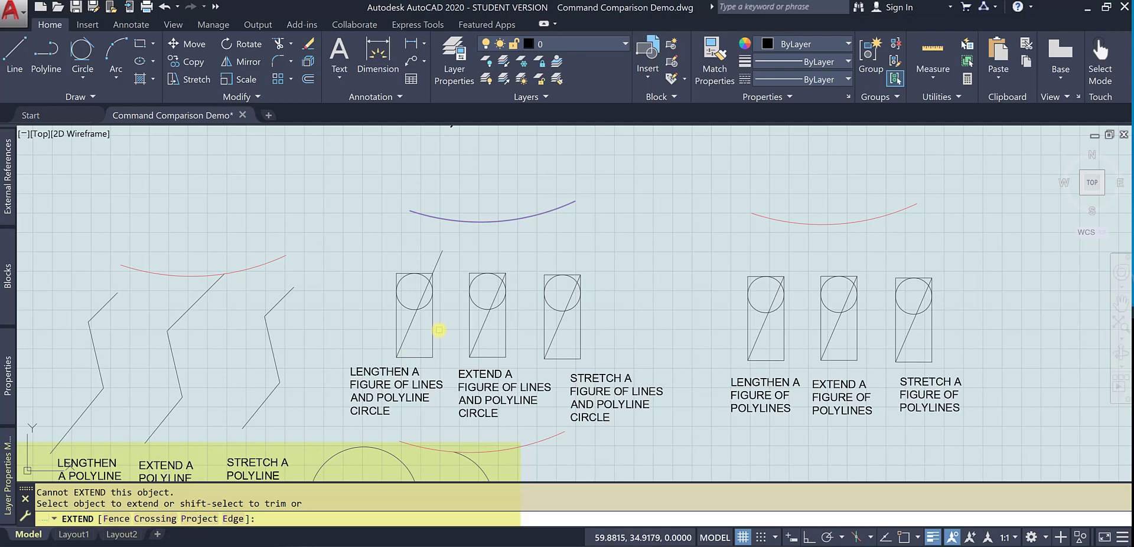
left_click(520, 265)
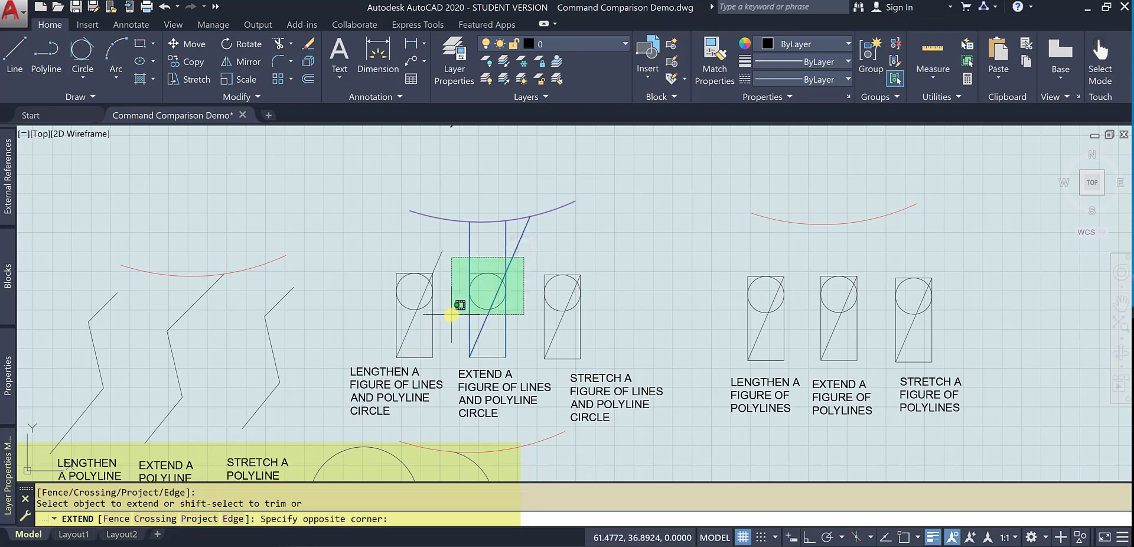
left_click(452, 314)
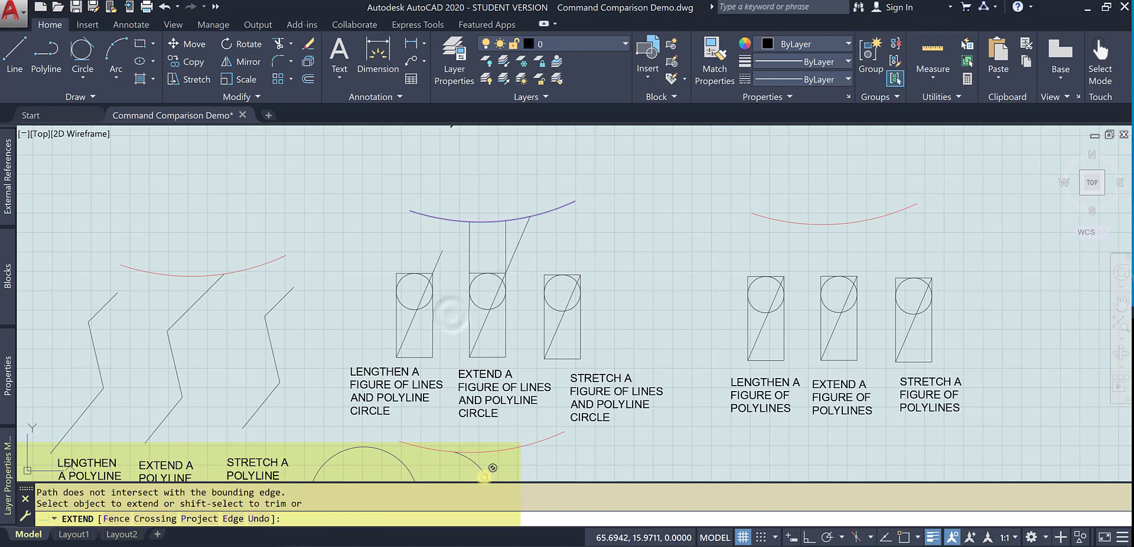
left_click(518, 222)
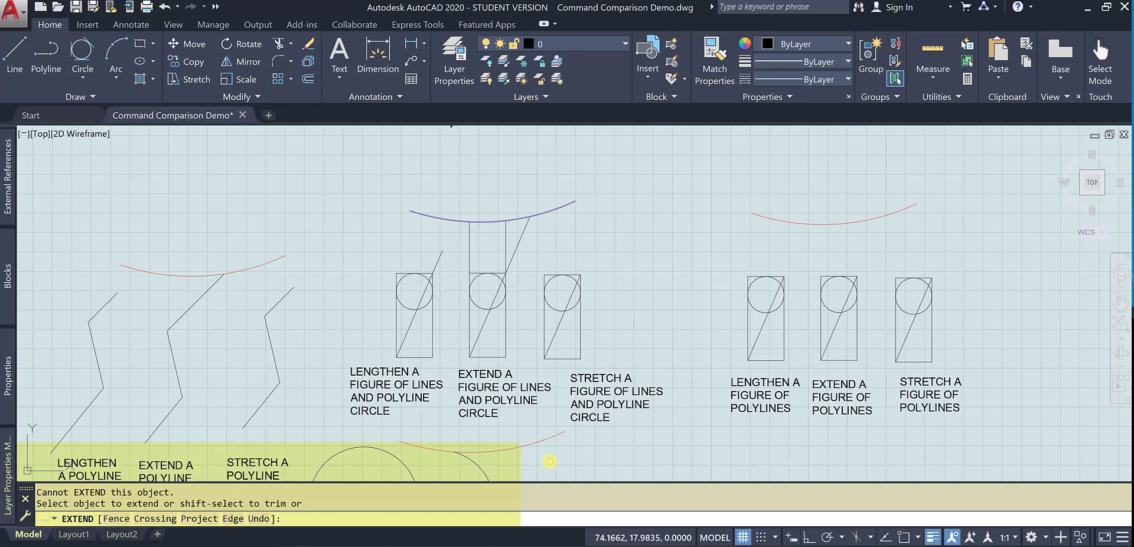
key("Escape")
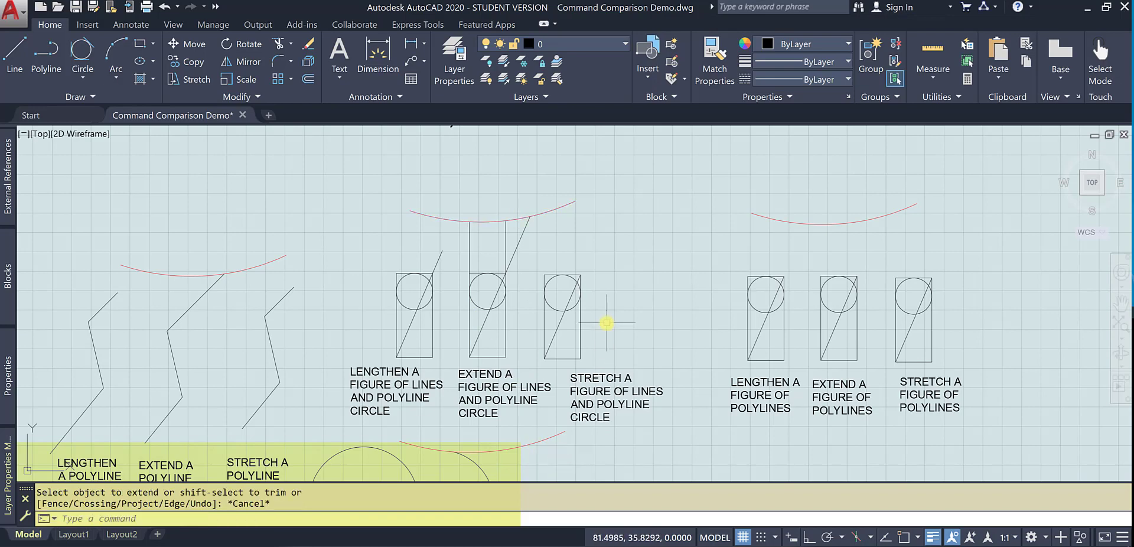
Step: Stretch the upper part of the "STRETCH A FIGURE OF LINES AND POLYLINE CIRCLE" figure straight up from the circle's center, using a crossing window
type("stretch")
key("Return")
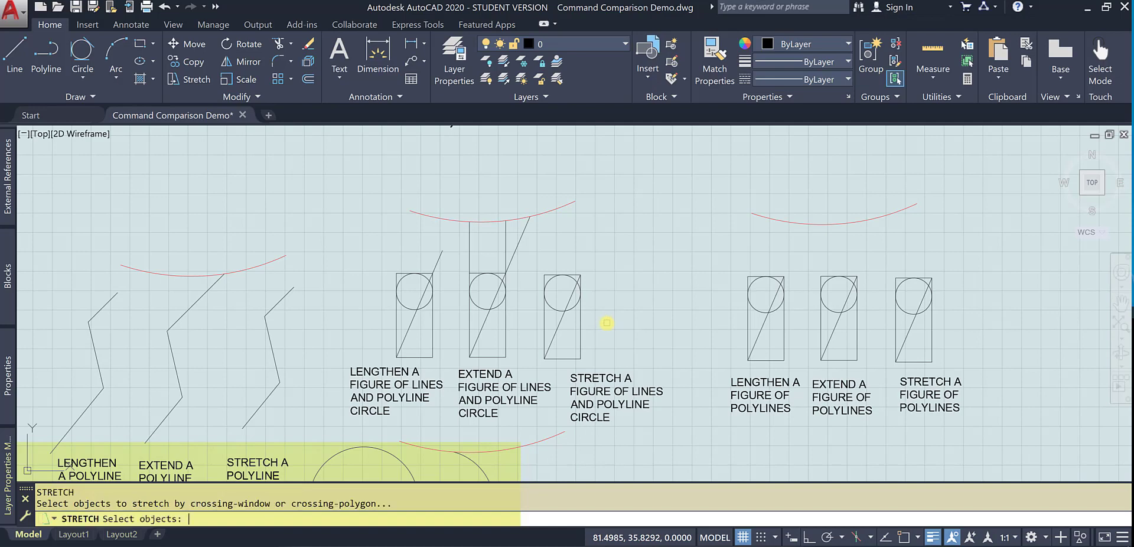
left_click(596, 260)
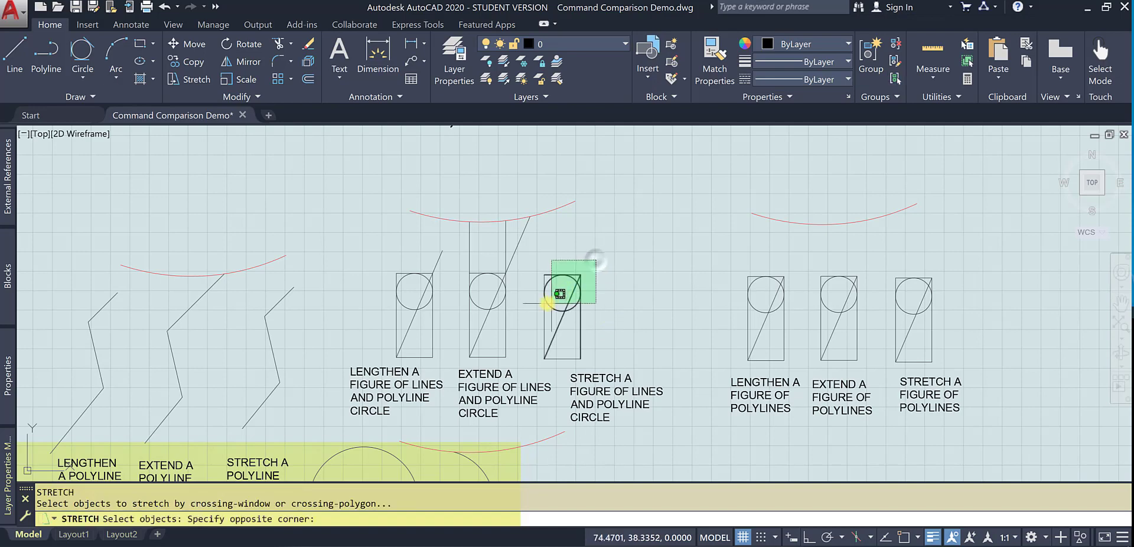
left_click(538, 299)
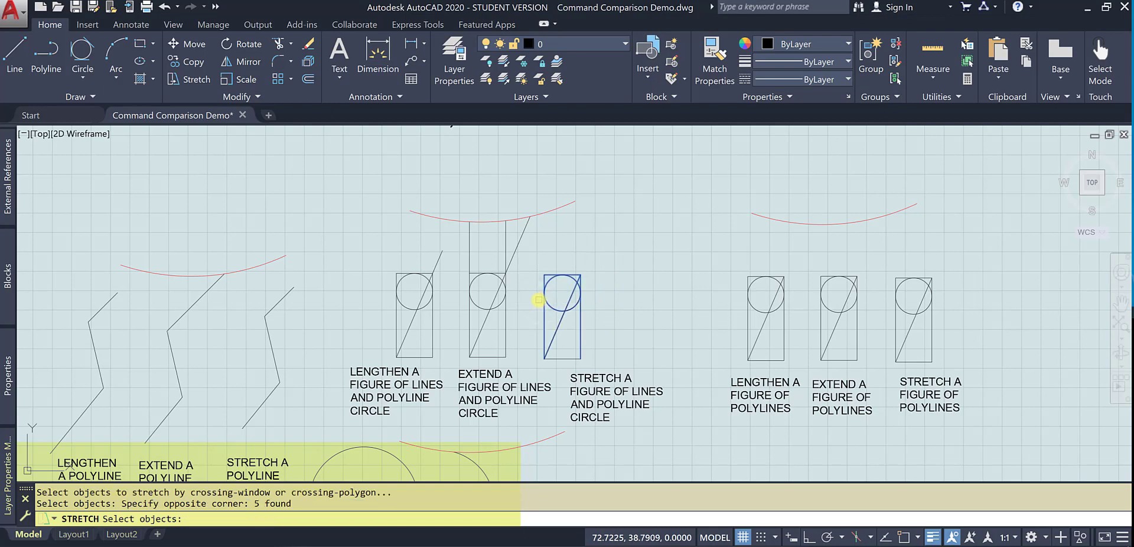
key("Return")
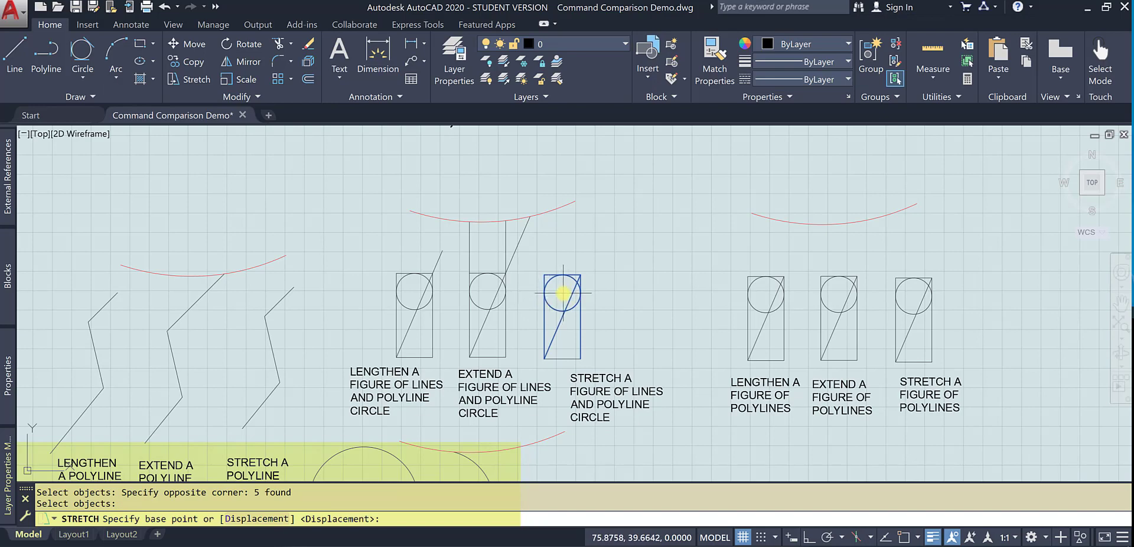
left_click(563, 293)
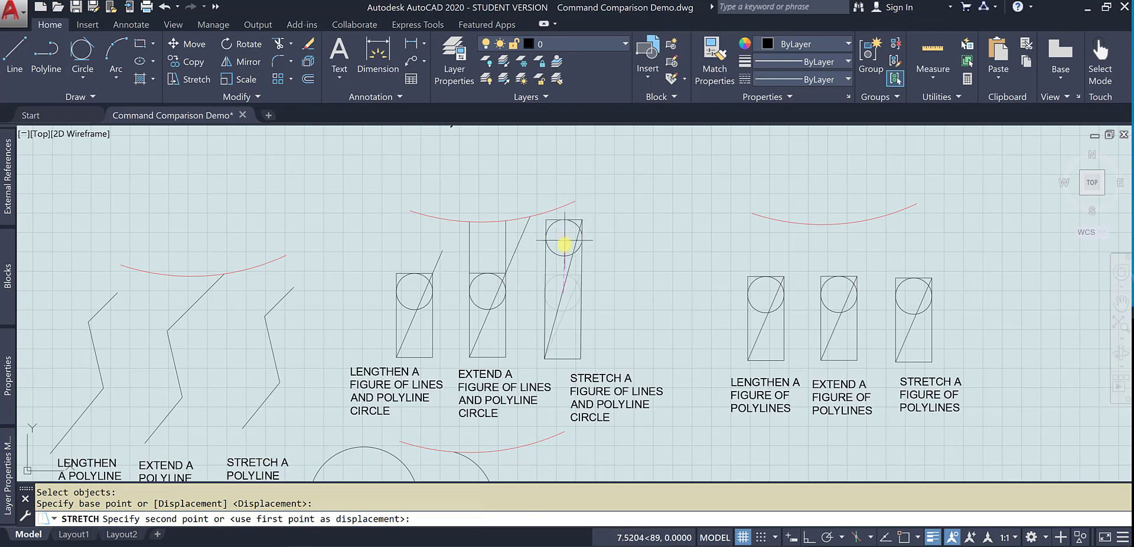
left_click(562, 252)
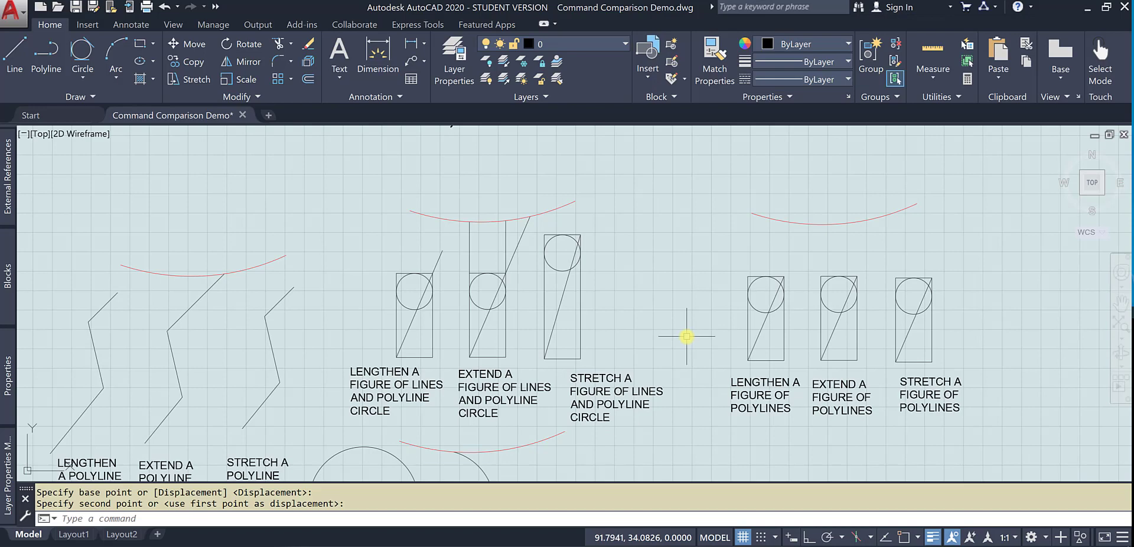
Step: Use Lengthen to measure the closed rectangle of the "LENGTHEN A FIGURE OF POLYLINES" figure
mouse_move(686, 336)
middle_mouse_down()
mouse_move(508, 321)
mouse_move(372, 332)
mouse_move(382, 332)
middle_mouse_up()
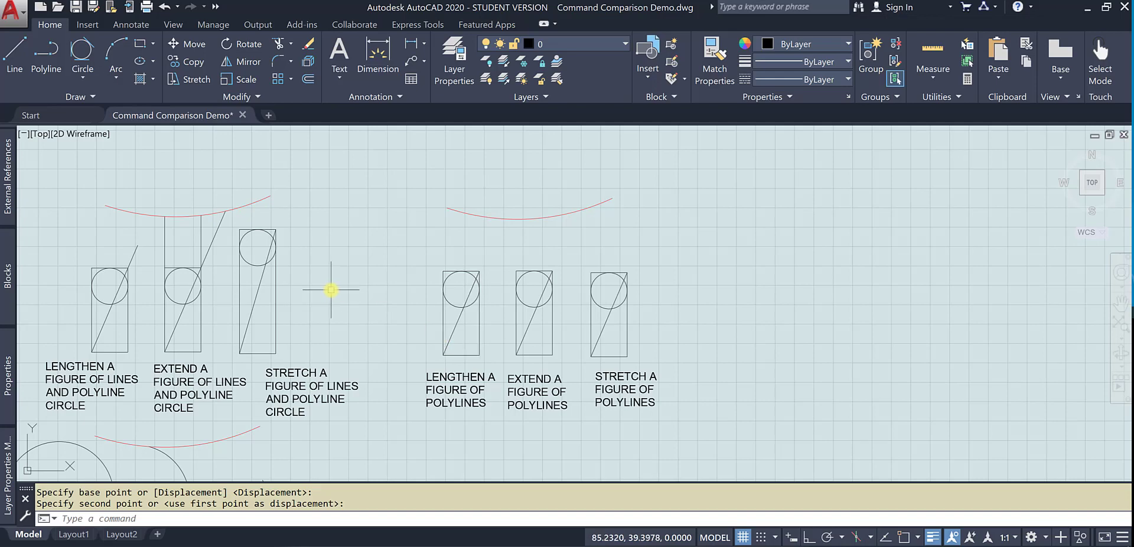
type("LE")
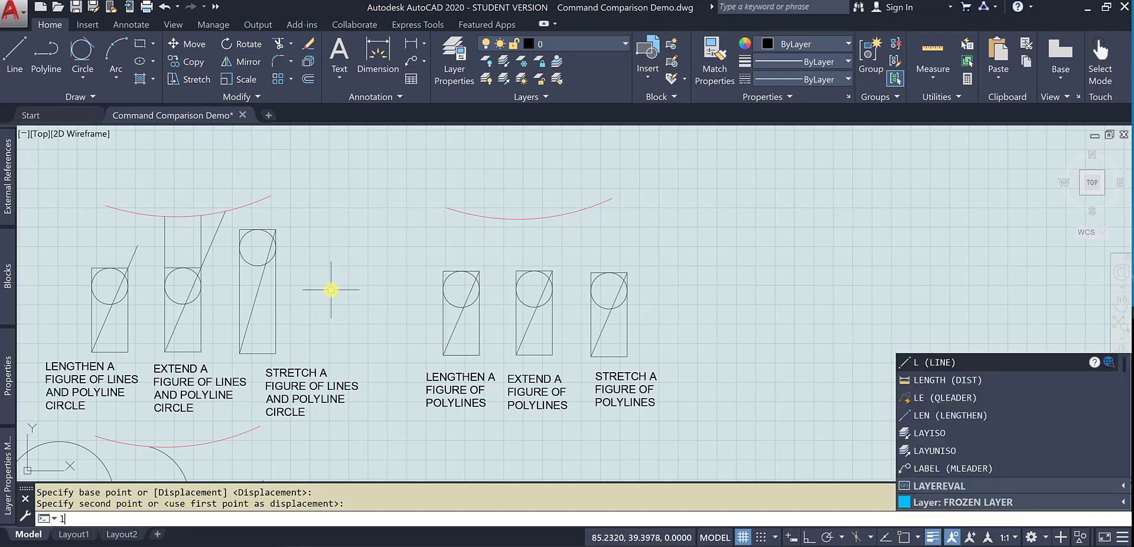
type("n")
key("Return")
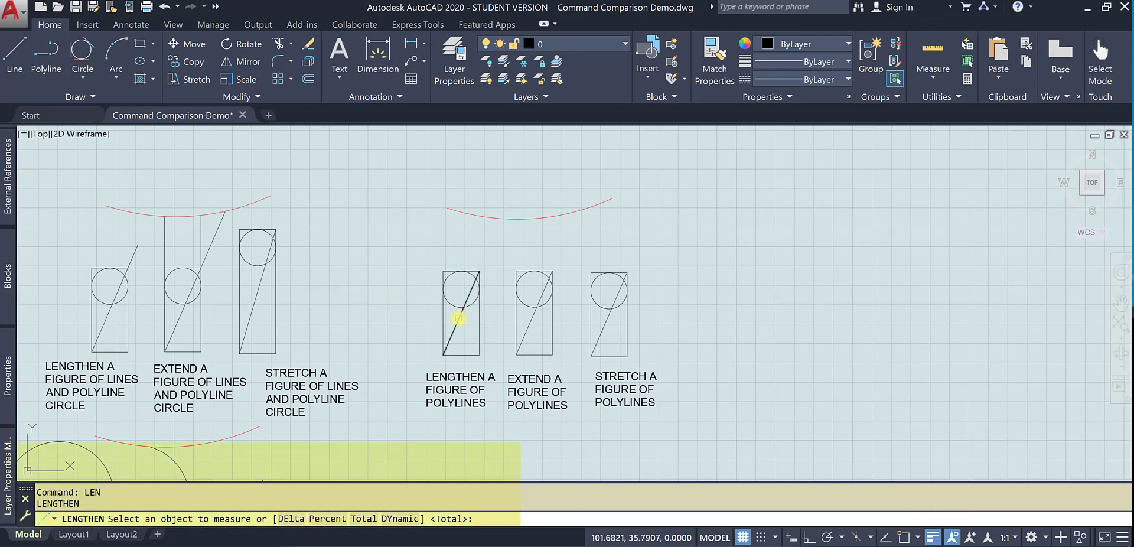
left_click(444, 320)
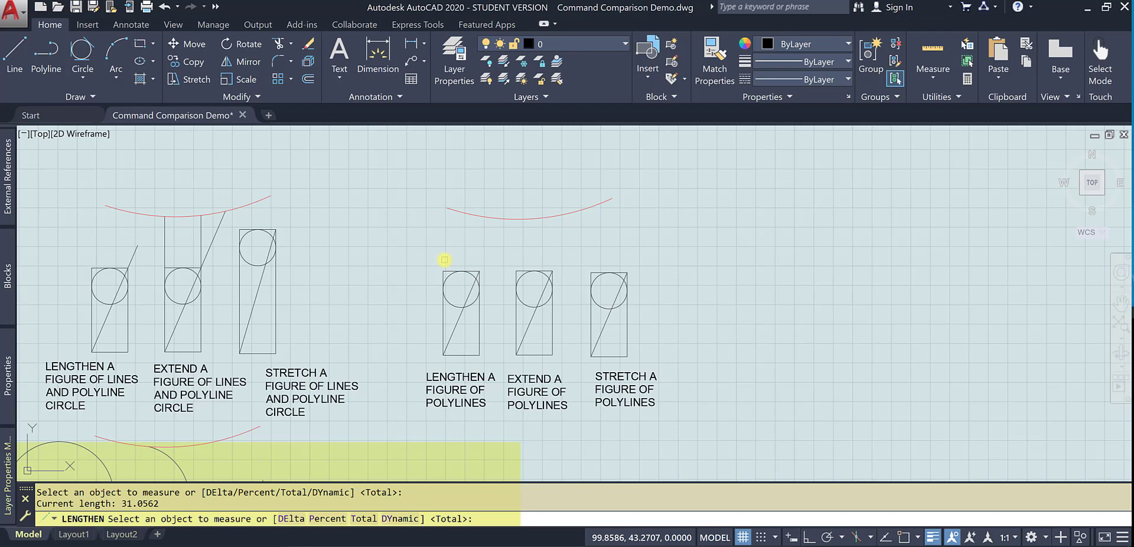
Step: Set Lengthen's total length to 40, try it on the polyline figure's rectangle, and apply it to the upper end of the diagonal
key("Return")
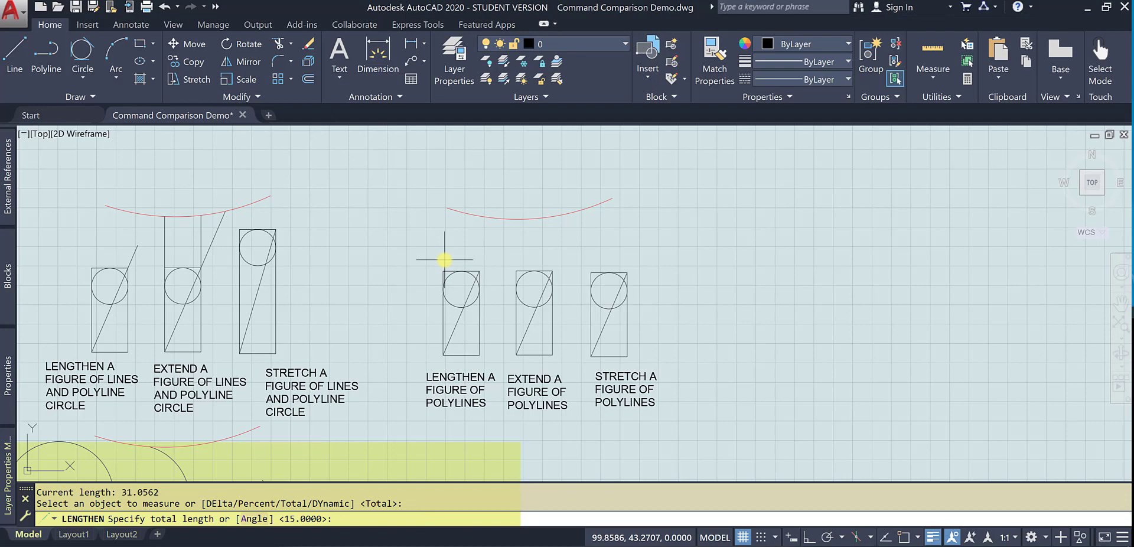
key("Return")
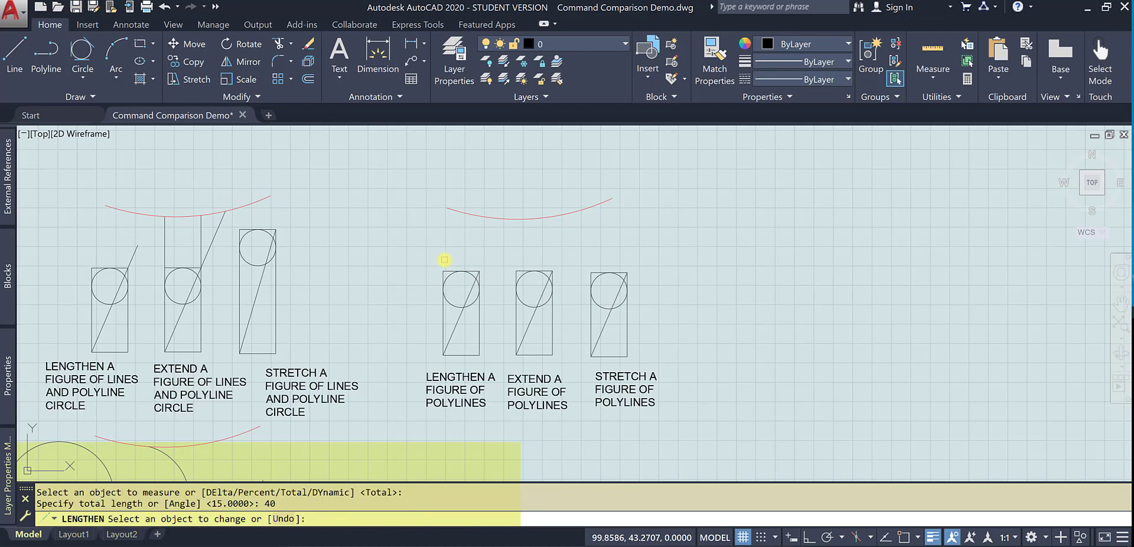
left_click(446, 270)
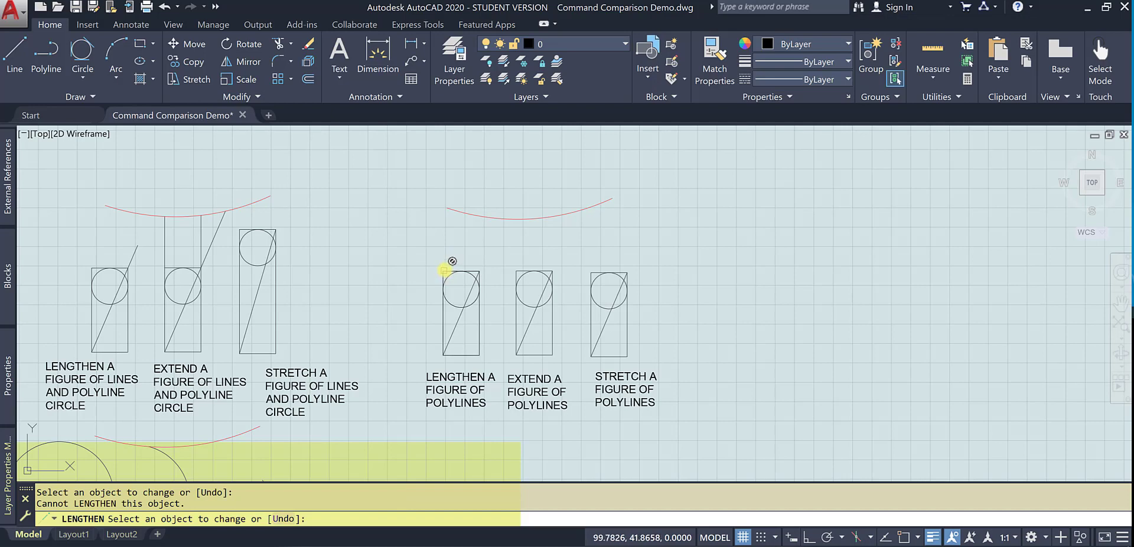
left_click(462, 306)
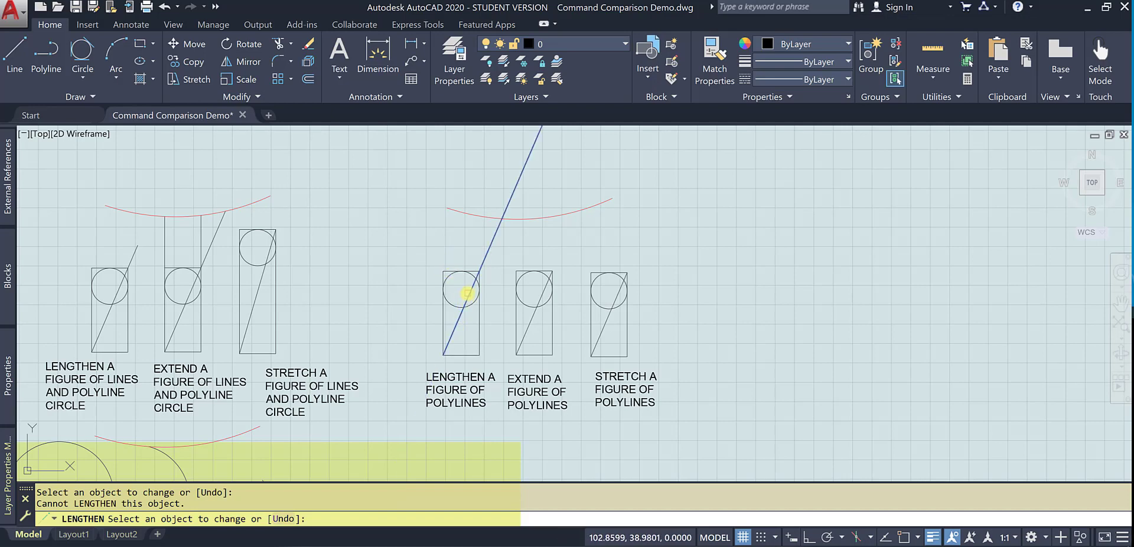
left_click(467, 292)
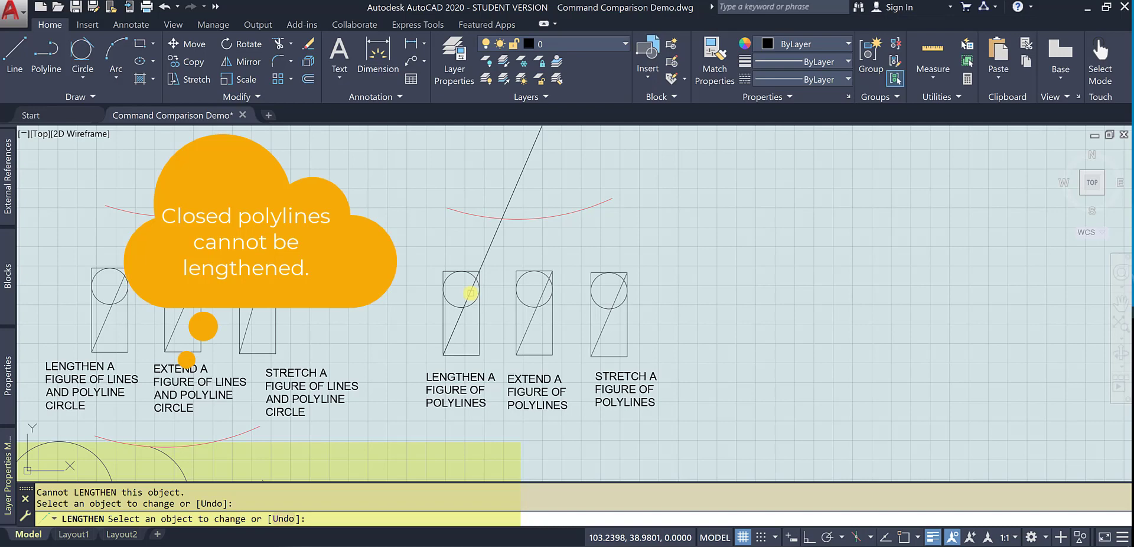
key("Escape")
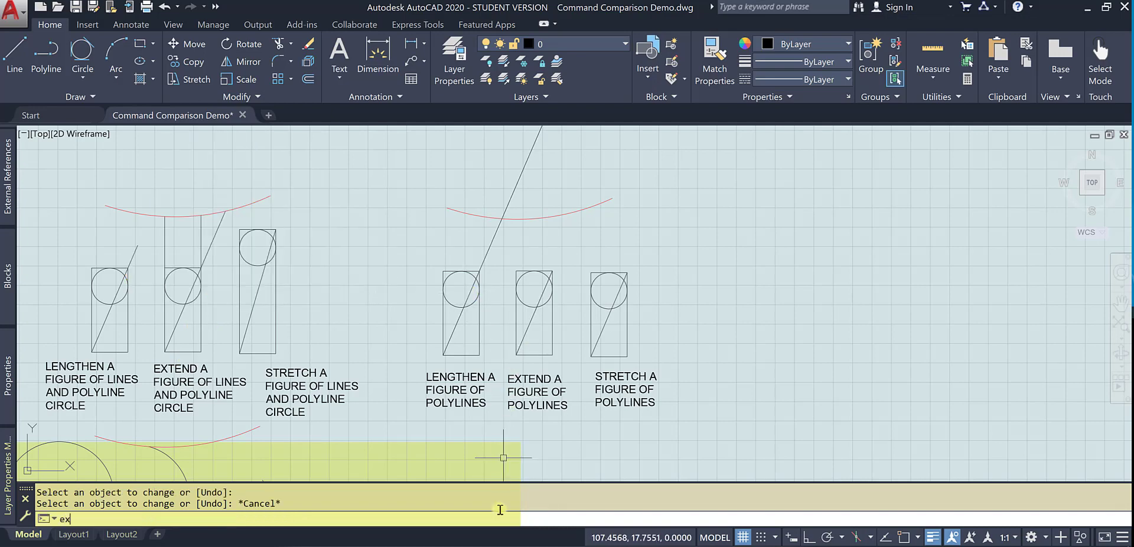
Step: Extend the diagonal of the "EXTEND A FIGURE OF POLYLINES" figure to the red arc boundary using a crossing window, and try extending the rectangle
type("extend")
key("Return")
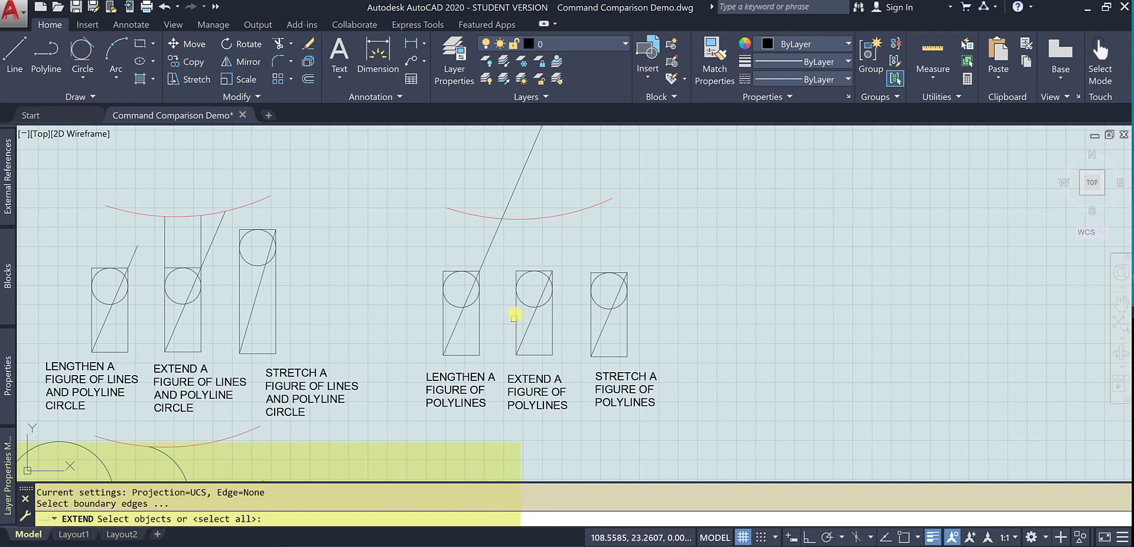
left_click(549, 217)
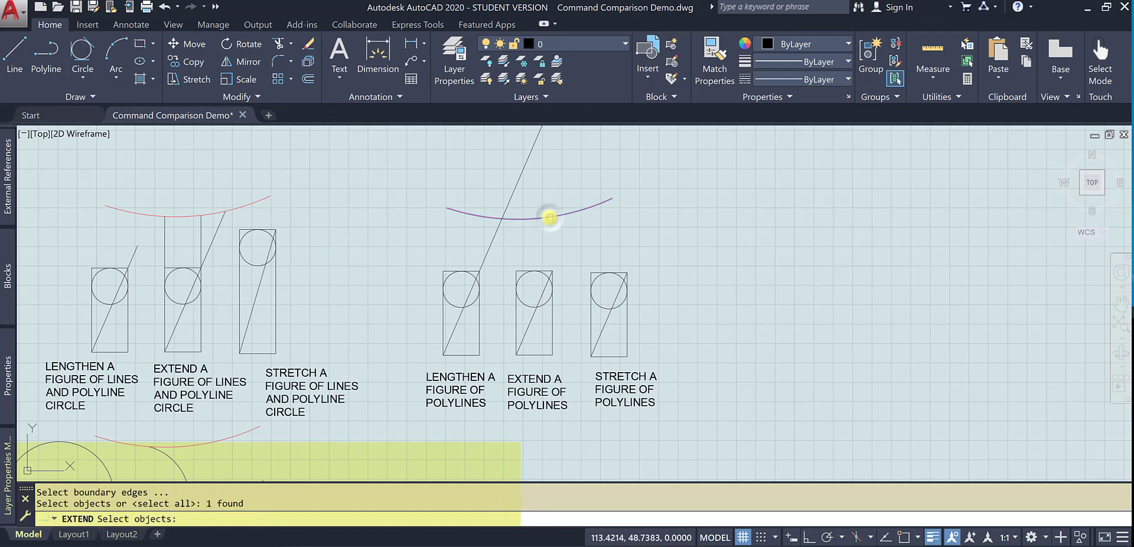
key("Return")
left_click(562, 261)
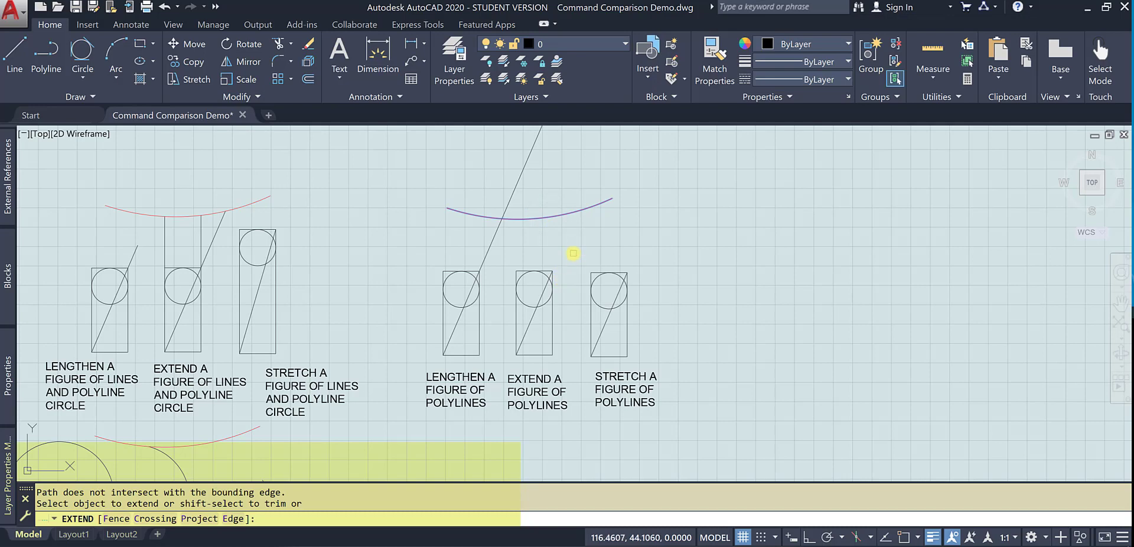
left_click(573, 253)
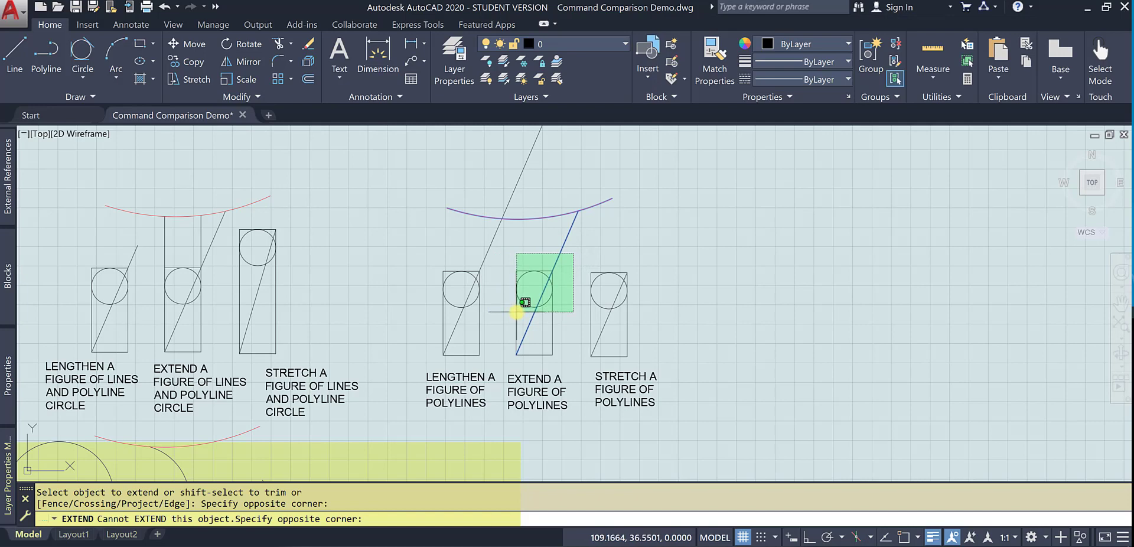
left_click(516, 311)
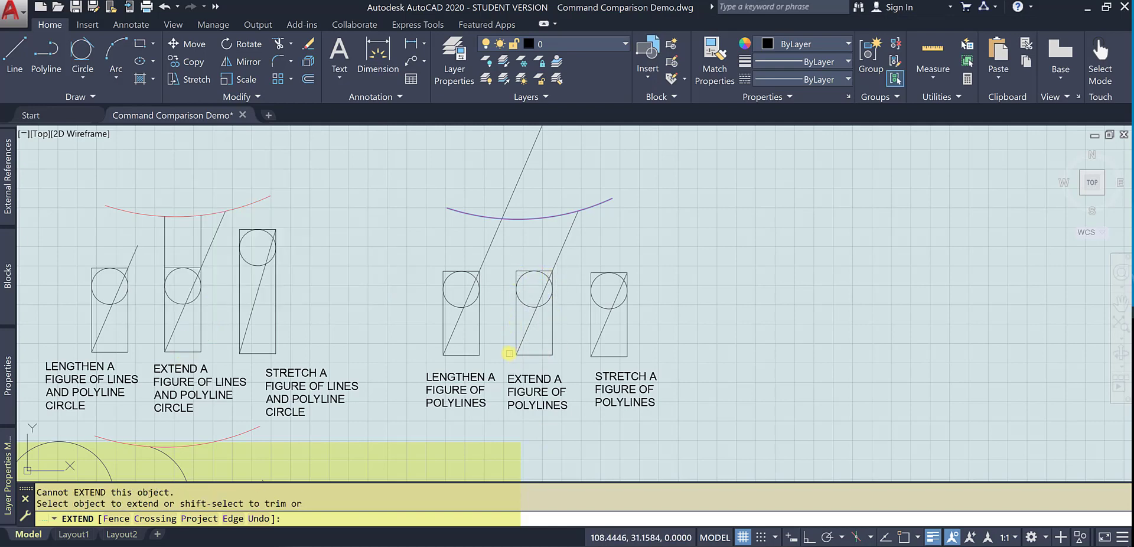
left_click(554, 274)
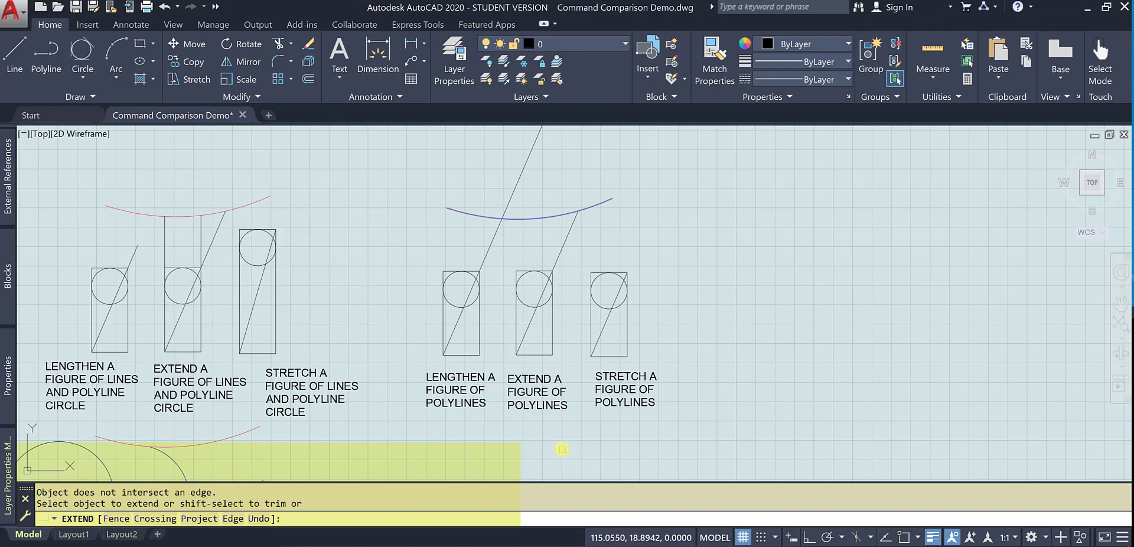
key("Escape")
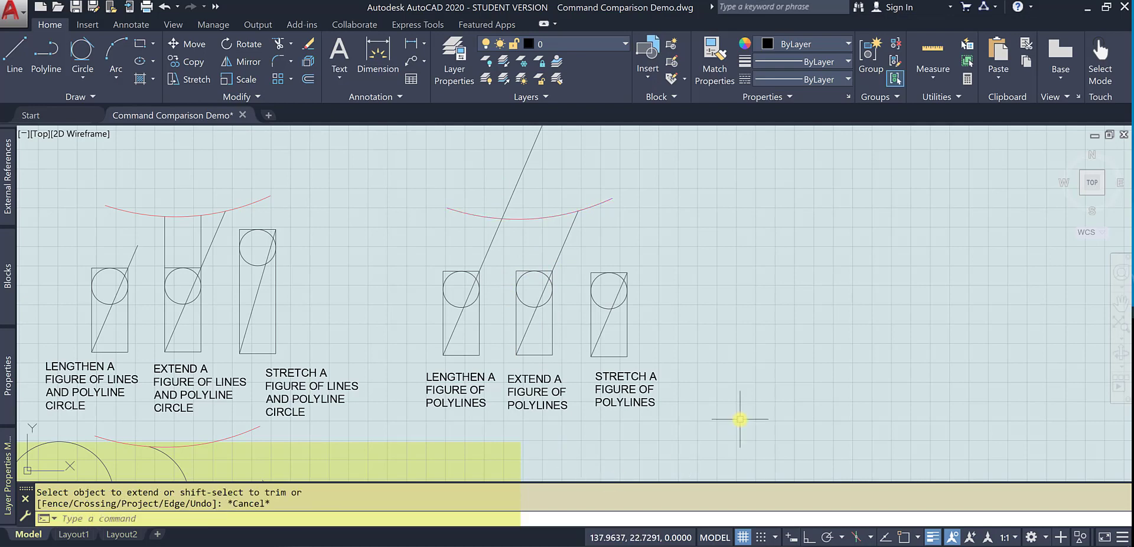
Step: Stretch the upper part of the "STRETCH A FIGURE OF POLYLINES" figure upward about 7.9 units from the circle's center, using a crossing lasso
type("s")
key("Return")
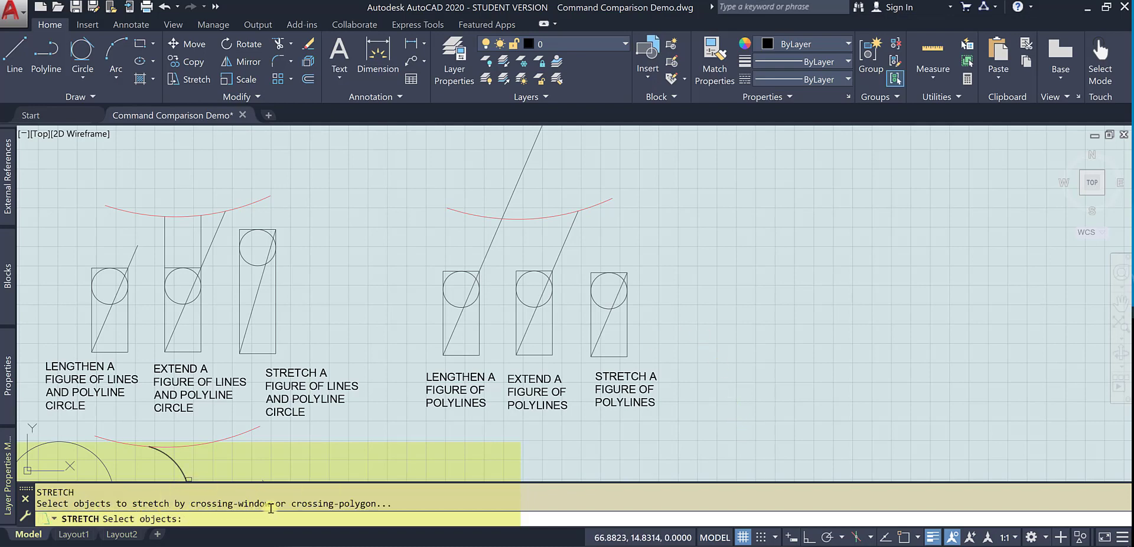
left_click(581, 303)
left_click(645, 256)
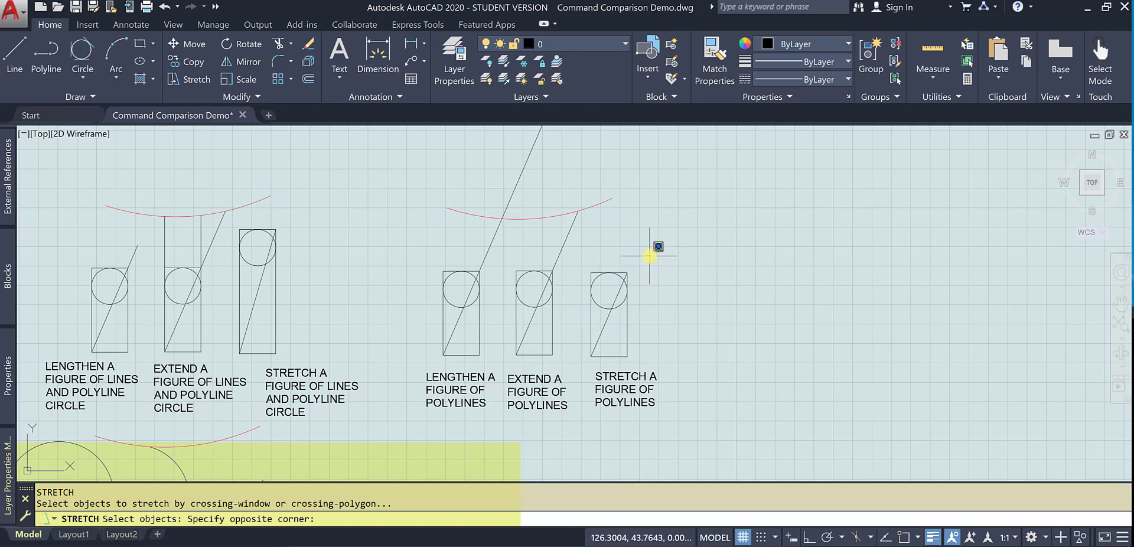
left_click(646, 256)
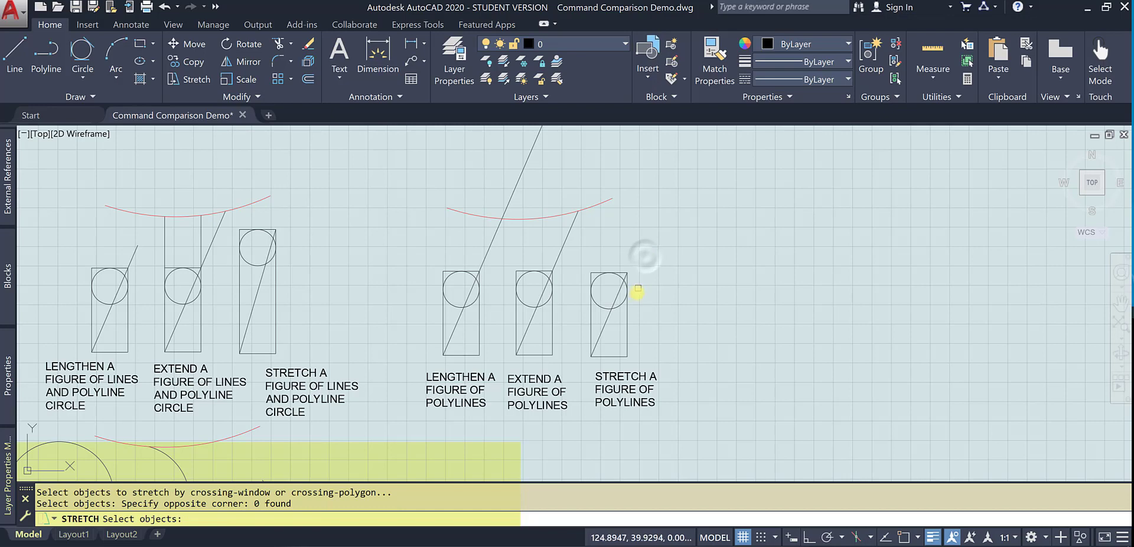
mouse_move(642, 260)
left_mouse_down()
mouse_move(635, 304)
mouse_move(604, 309)
mouse_move(571, 304)
mouse_move(579, 259)
left_mouse_up()
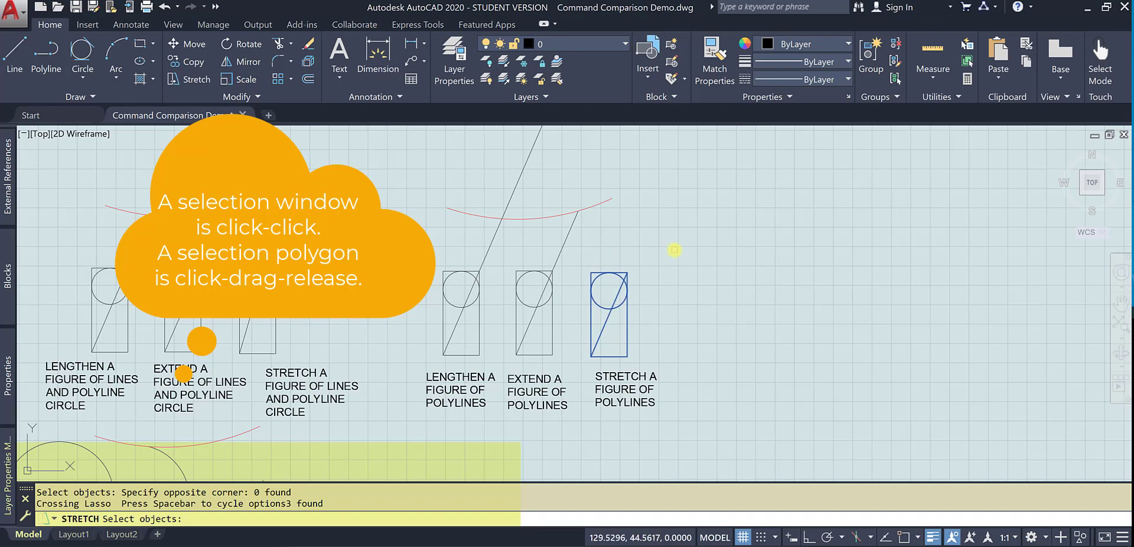
key("Return")
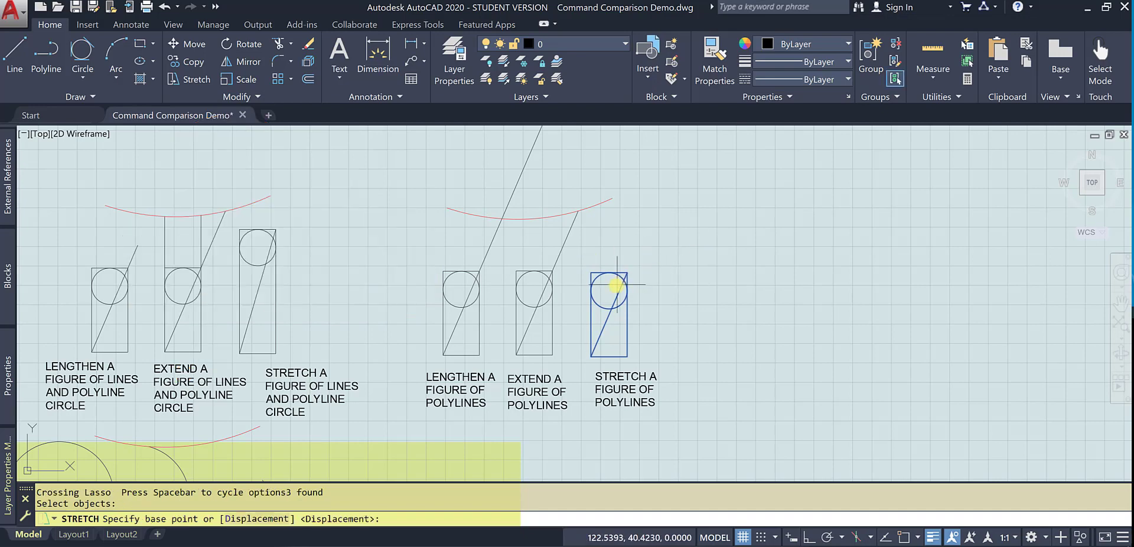
left_click(608, 290)
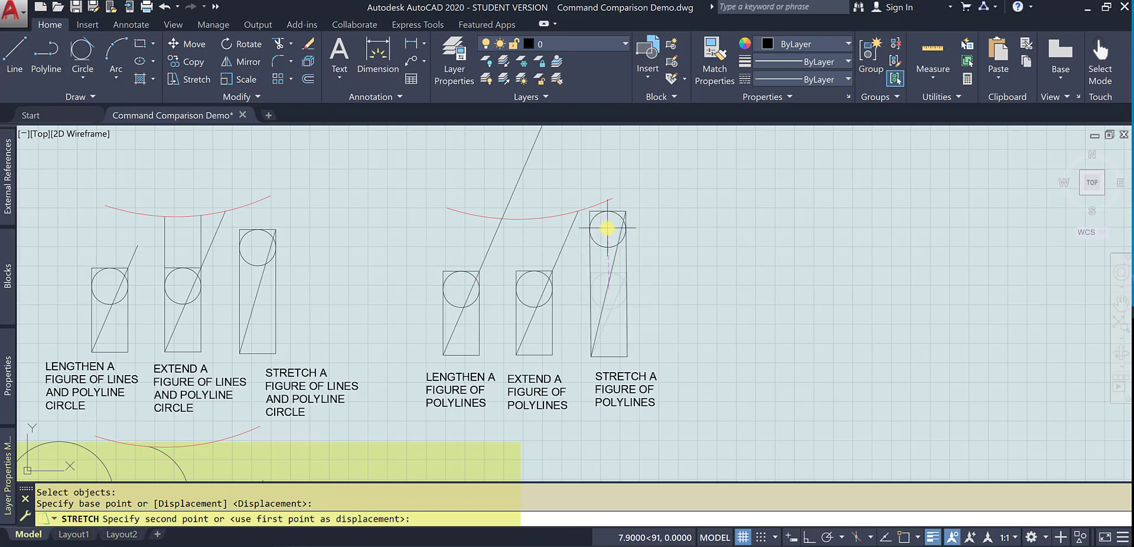
left_click(607, 228)
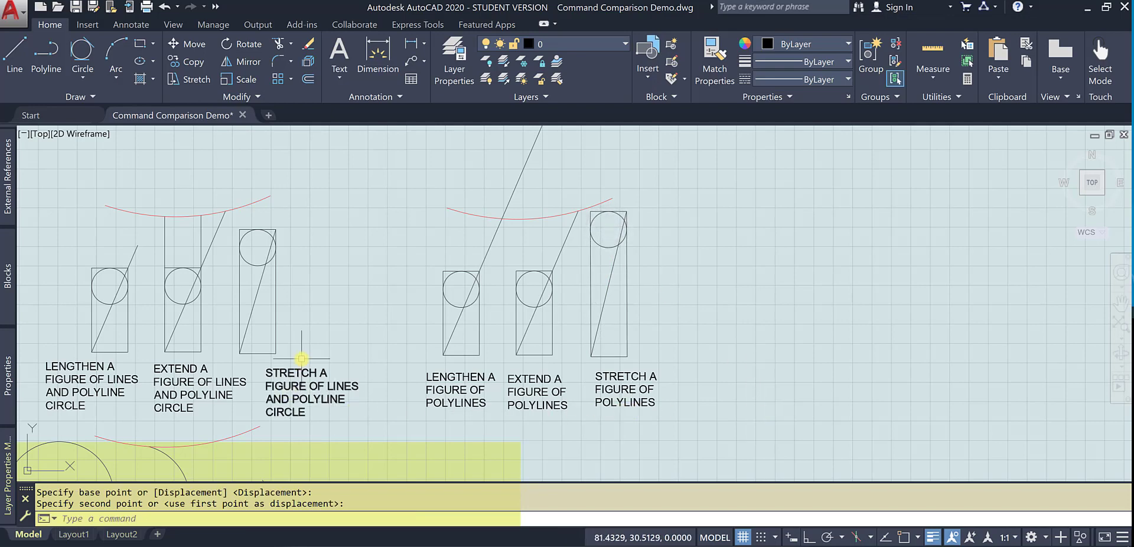
Step: Stretch the upper part of the "STRETCH A FIGURE OF LINES AND POLYLINE CIRCLE" figure slightly up and to the right from the circle's center
key("Return")
left_click(290, 216)
left_click(232, 288)
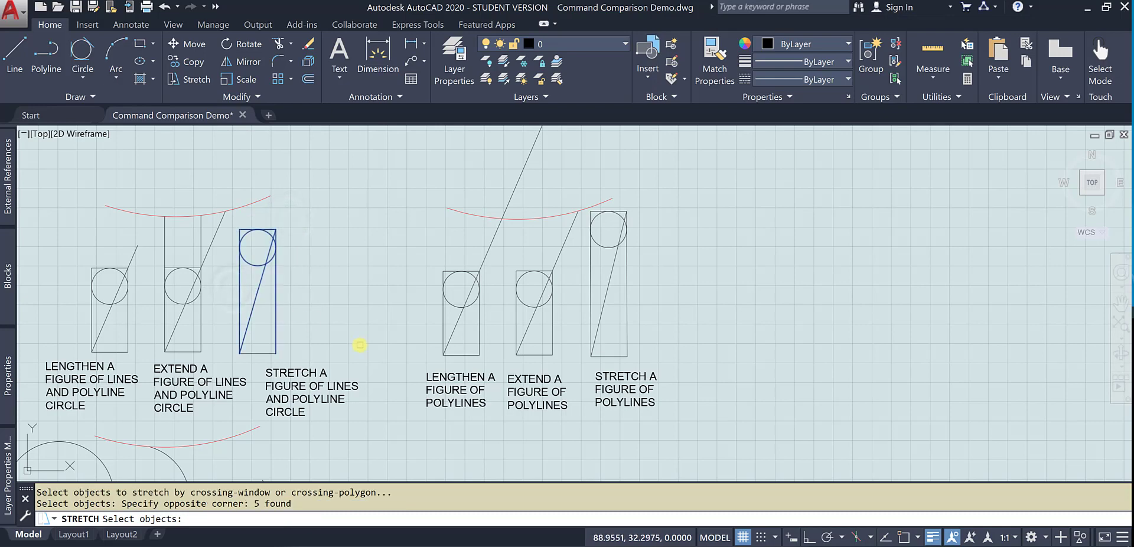
key("Return")
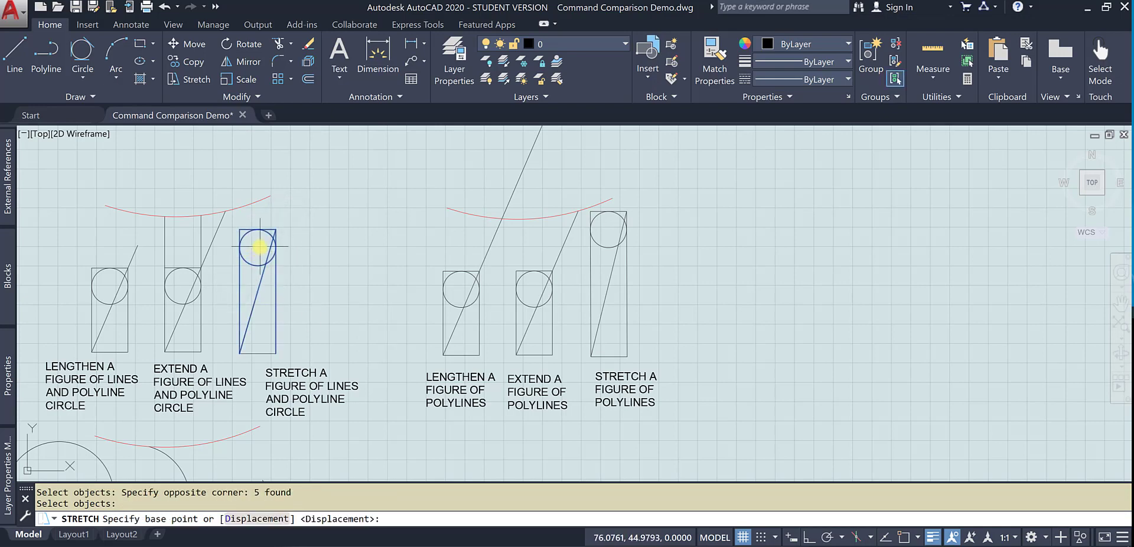
left_click(257, 247)
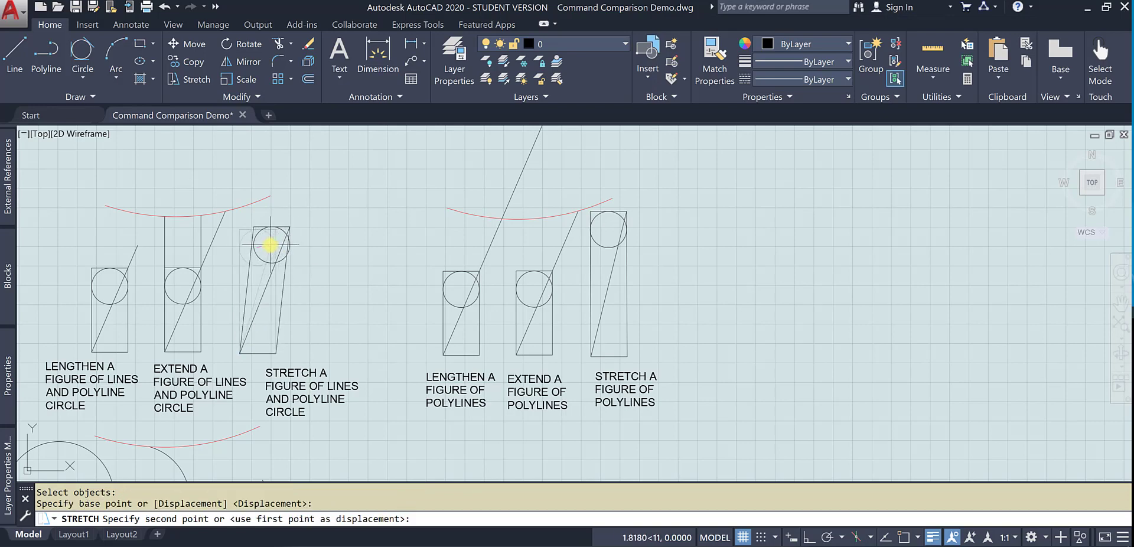
left_click(261, 242)
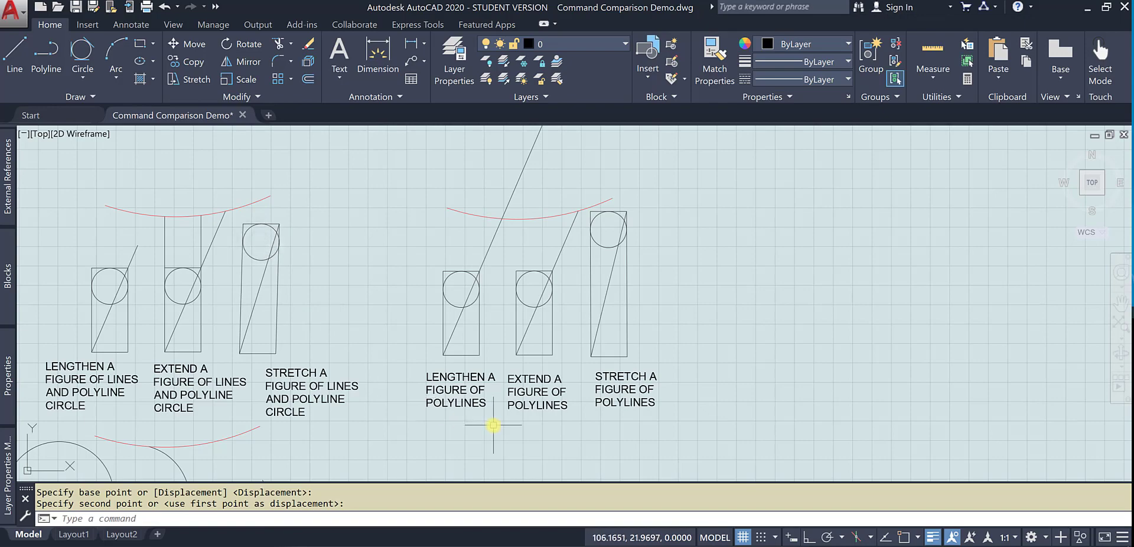
scroll(493, 425, "down", 2)
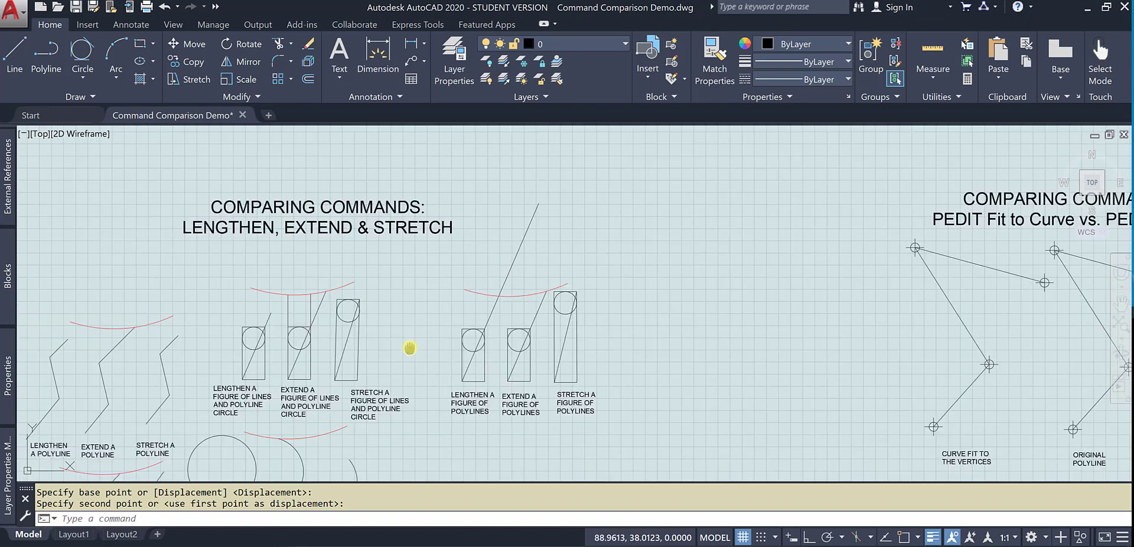
middle_click_drag(410, 348, 665, 292)
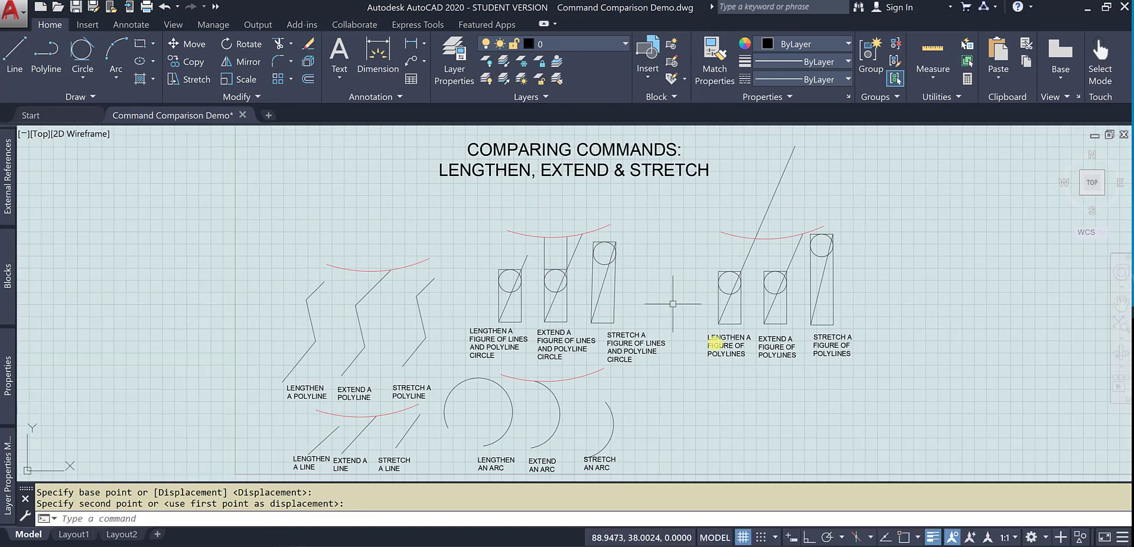